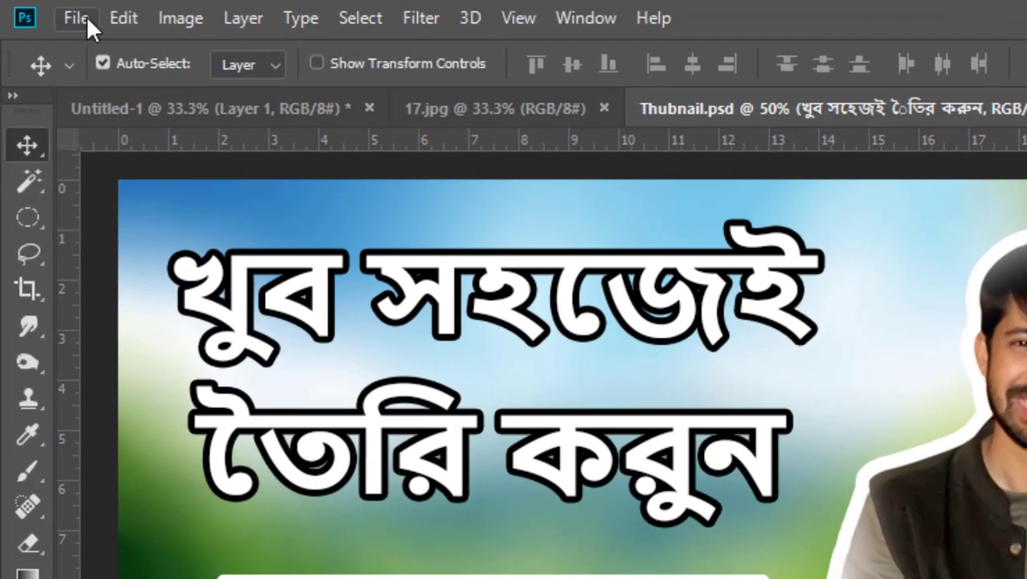
Step: Create a new 1920 × 1080 pixel document at 72 Pixels/Inch, RGB Color, white background
click(44, 10)
click(123, 46)
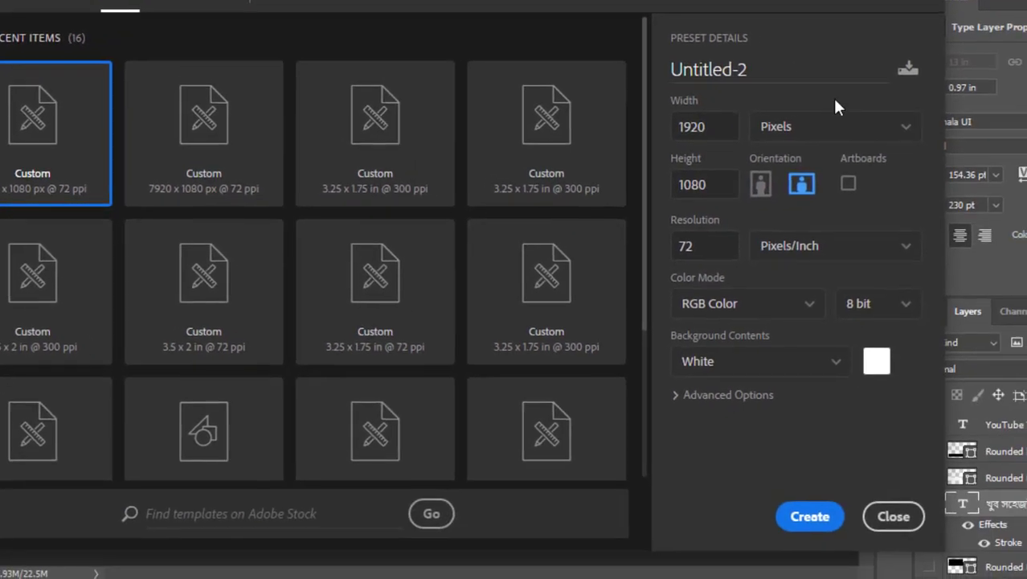
click(892, 136)
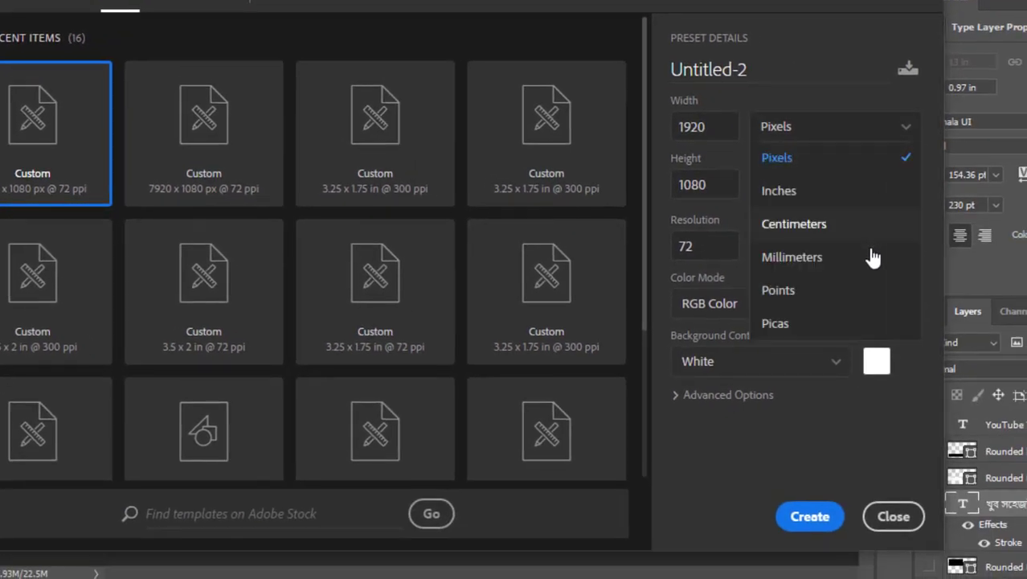
click(761, 150)
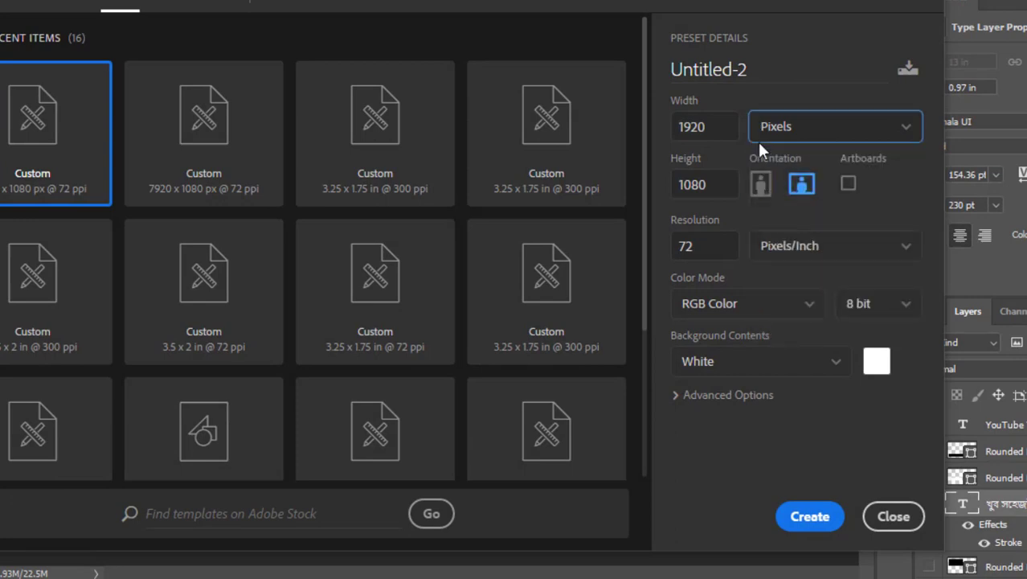
click(730, 129)
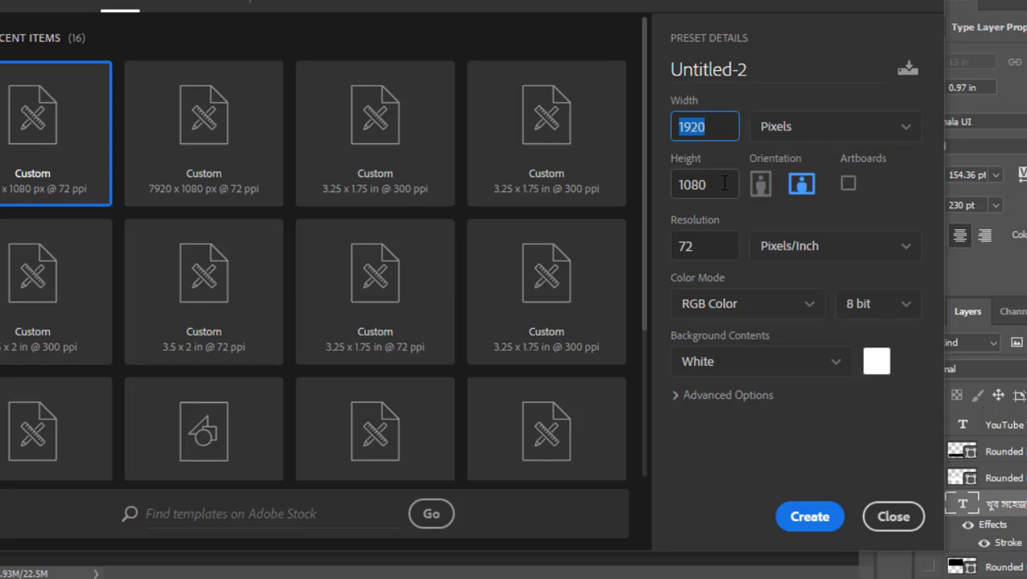
drag(723, 184, 678, 186)
drag(714, 249, 670, 247)
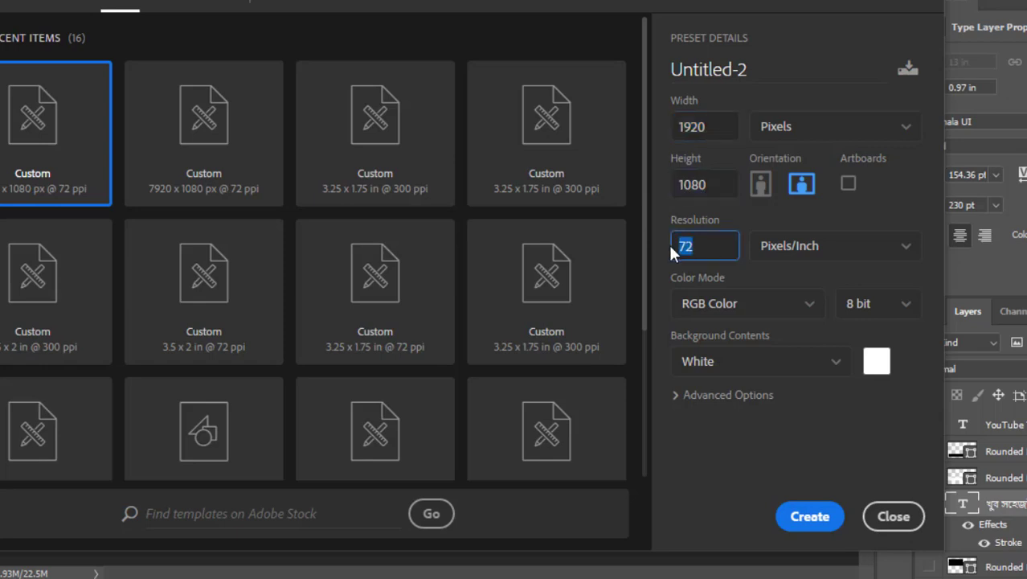
click(805, 304)
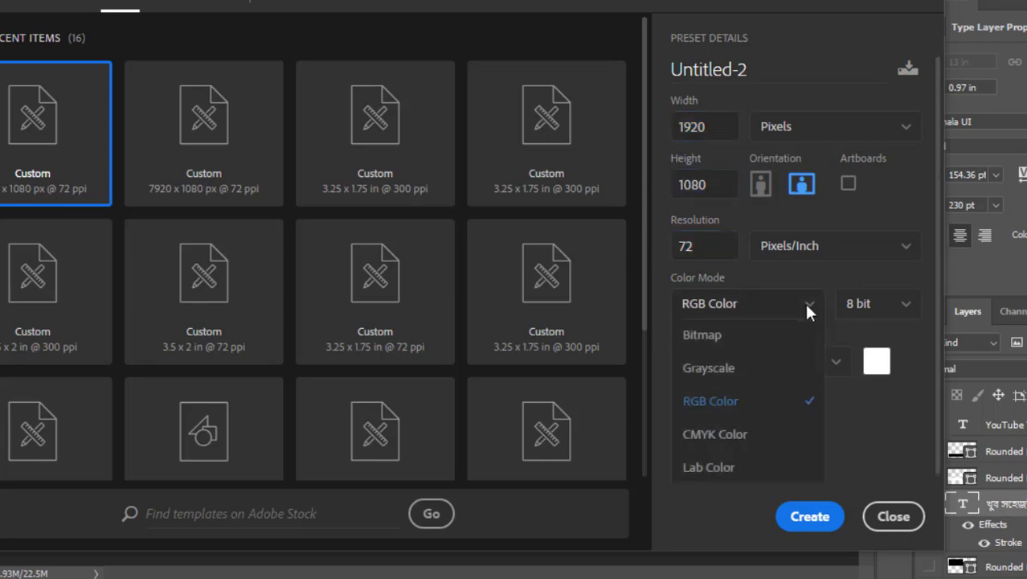
click(803, 301)
click(811, 515)
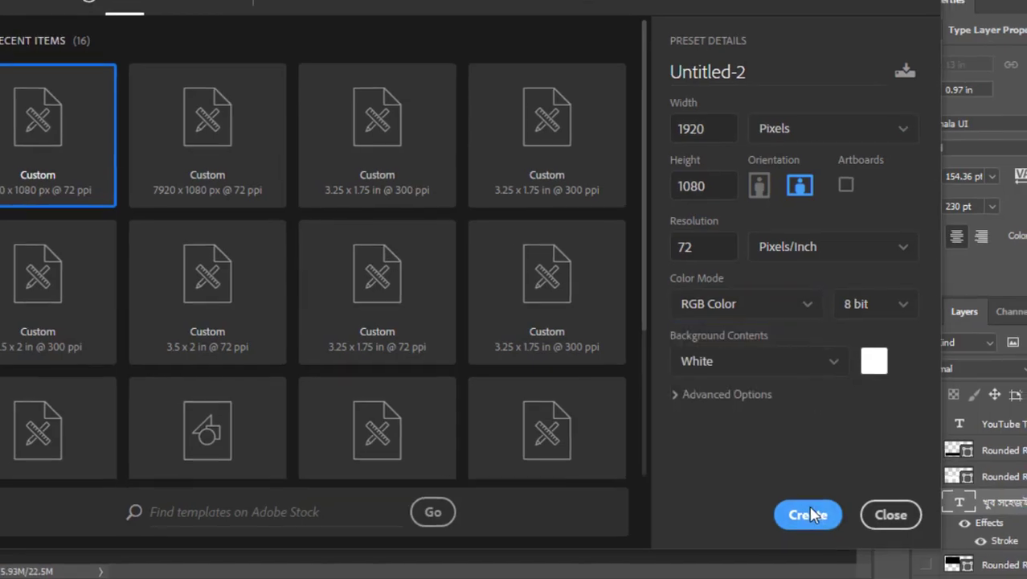
Step: Drag the 17.jpg waterfall photo into Untitled-2 as Layer 1 covering the canvas
key(ctrl+minus)
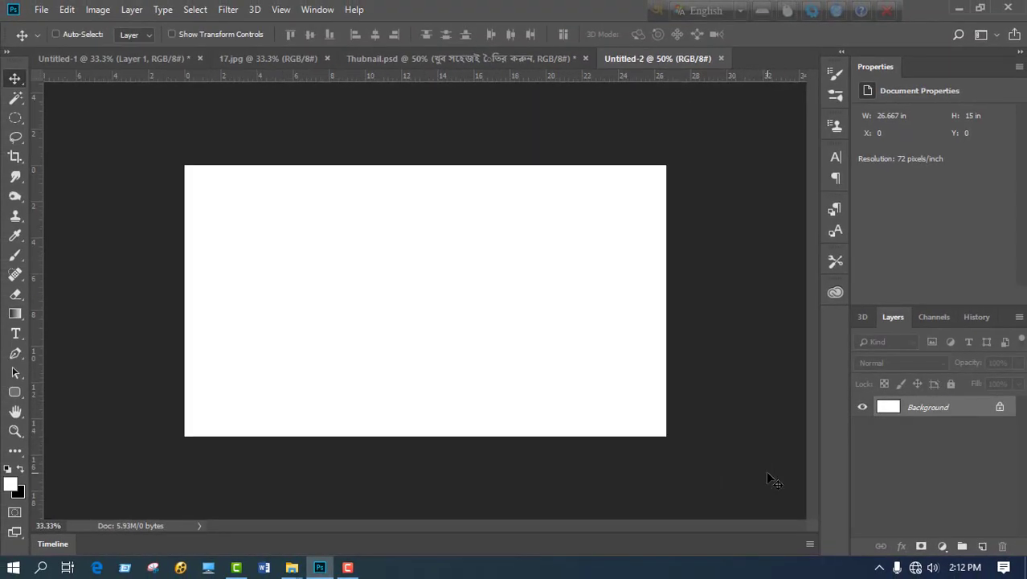
key(ctrl+plus)
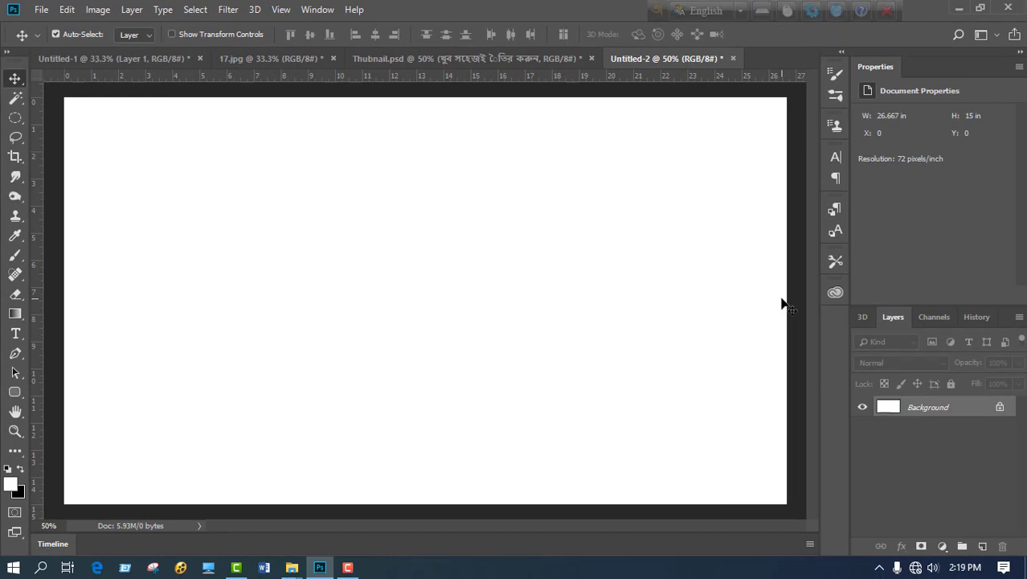
click(262, 58)
drag(405, 276, 452, 334)
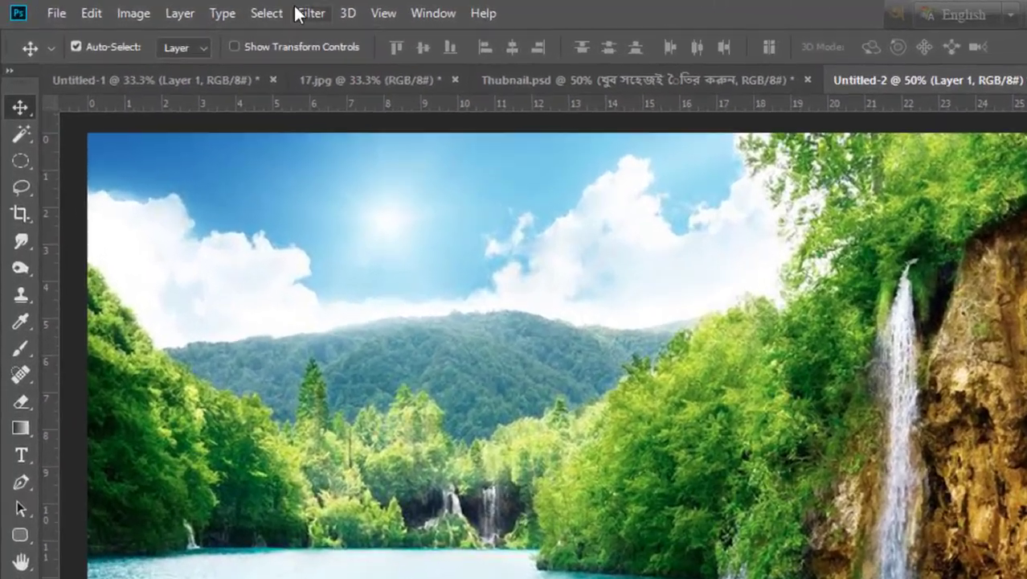
Step: Apply a Blur Gallery Field Blur of 95 px to the waterfall layer
click(228, 10)
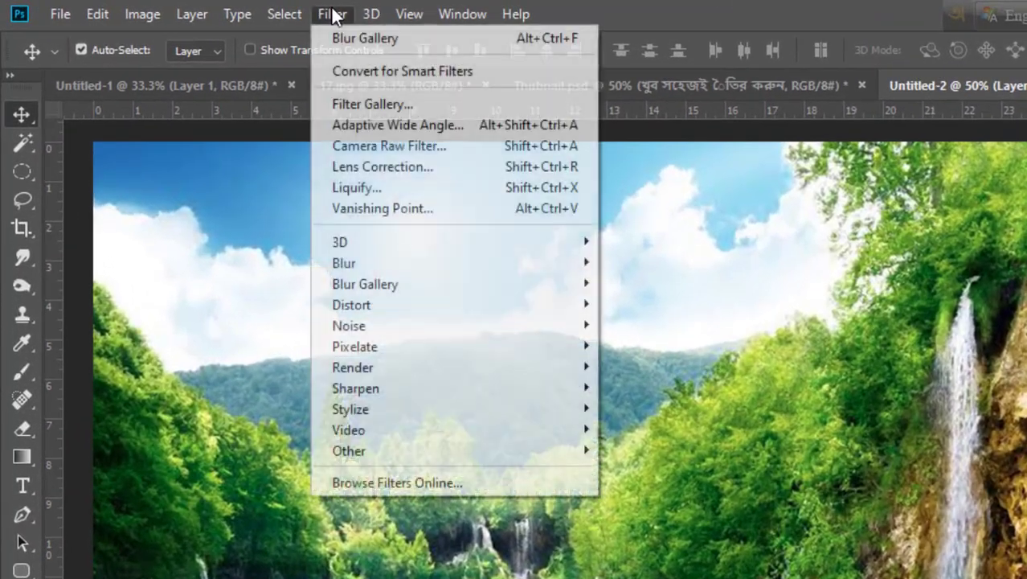
mouse_move(440, 289)
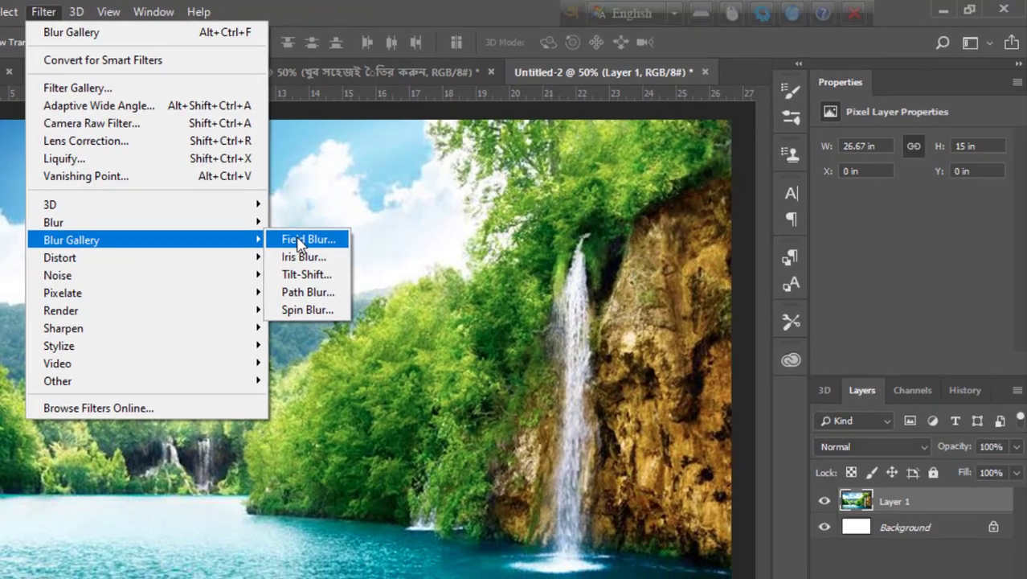
click(298, 243)
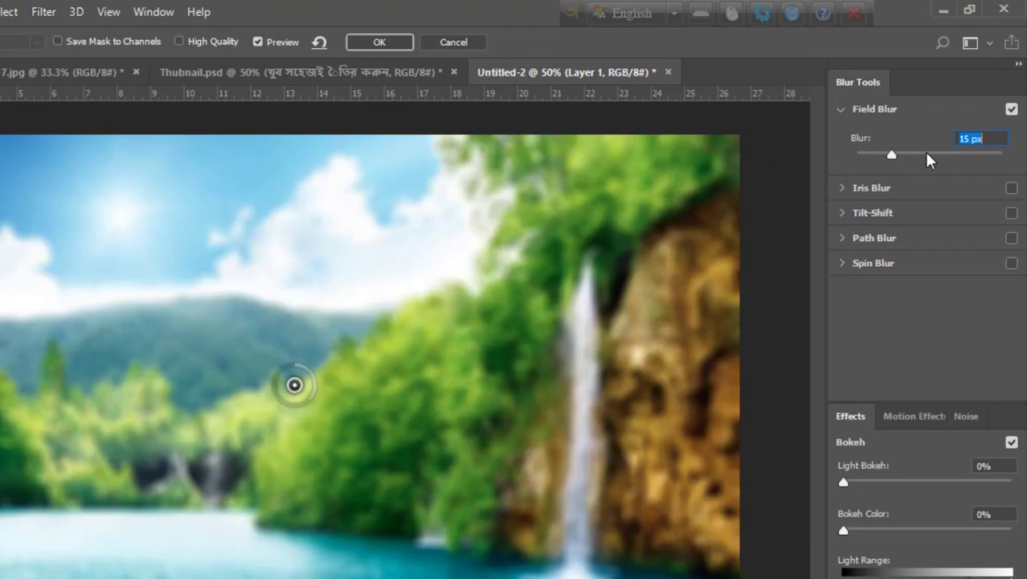
text(95)
key(Return)
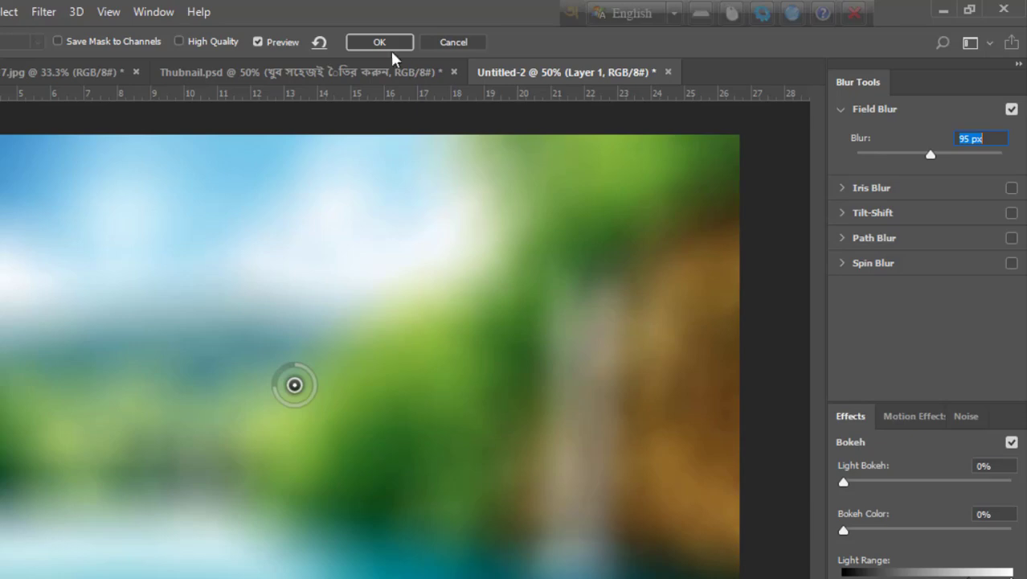
click(377, 43)
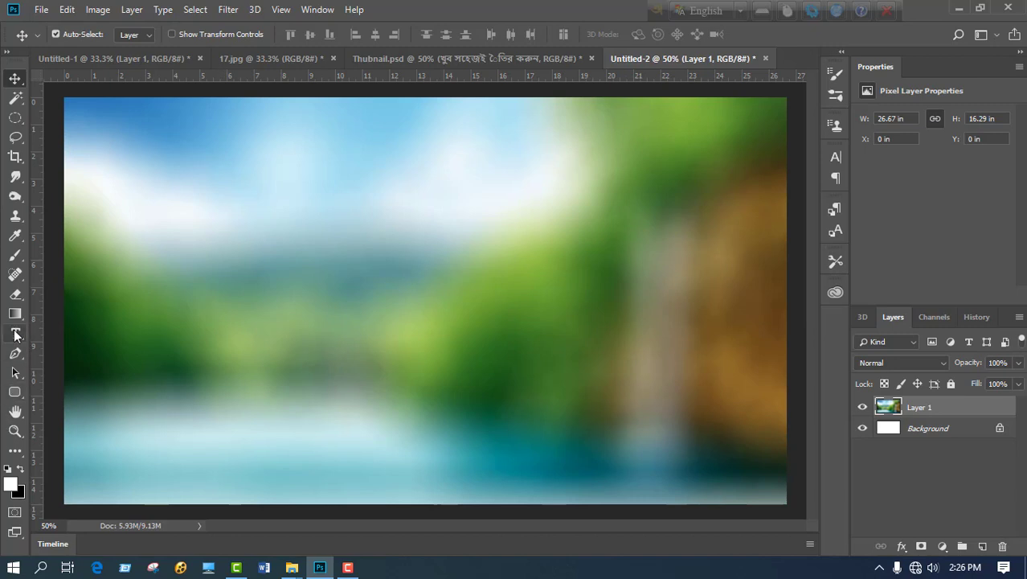
Step: Add two-line white text 'YouTube' / 'Thumbnail' near the canvas centre, nudged slightly down
click(15, 333)
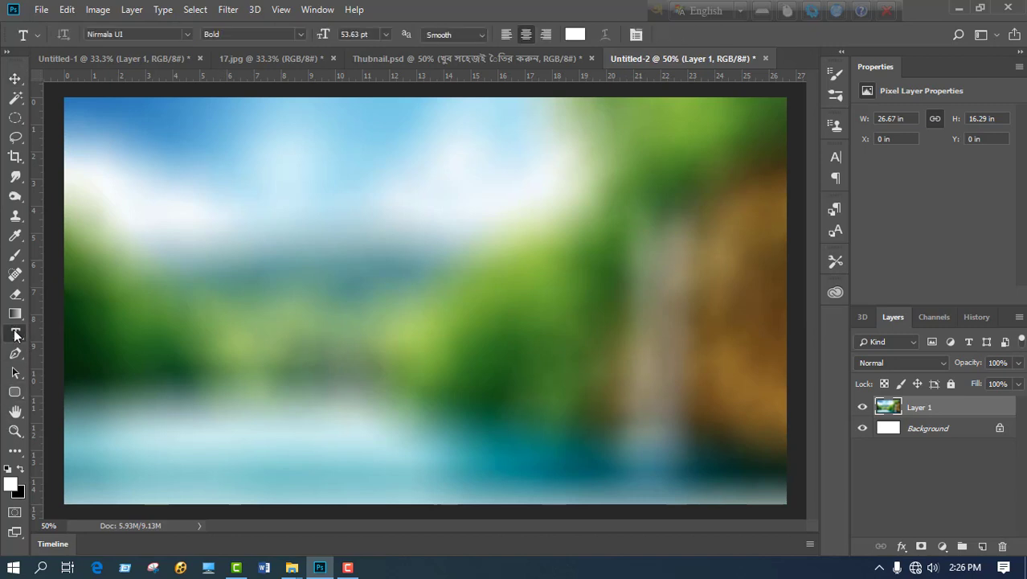
click(507, 318)
text(YouTube)
key(Return)
text(Thumb)
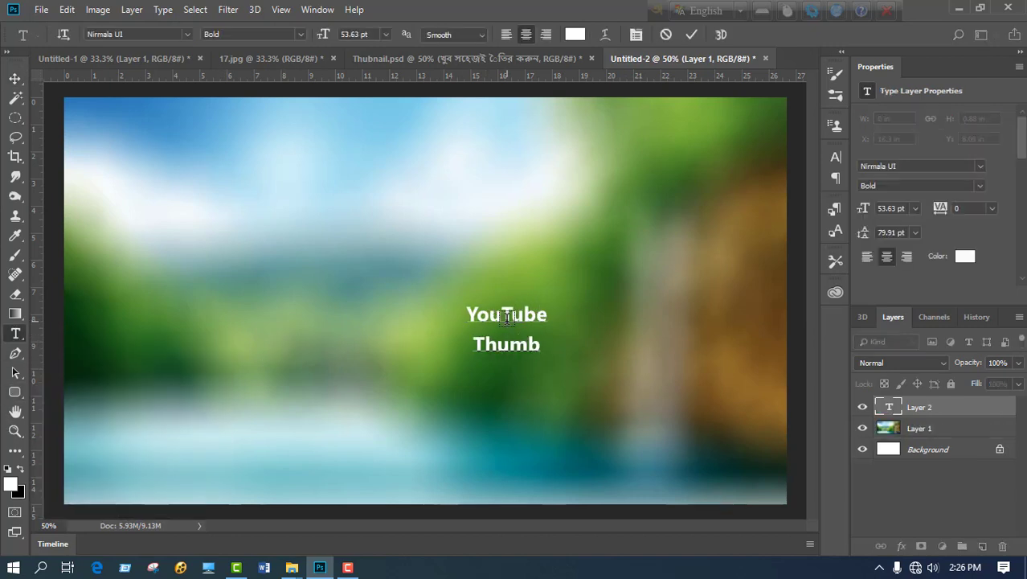
text(nail)
key(ctrl+Return)
key(v)
drag(537, 348, 536, 386)
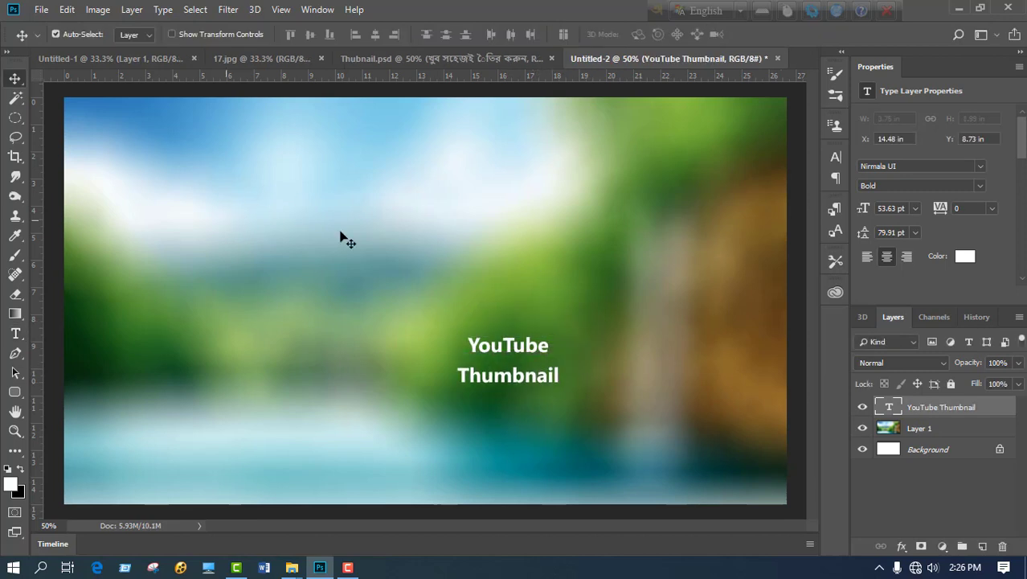
Step: Switch input to Bangla and type the two-line headline 'খুব সহজেই' / 'তৈরি করুন' above it
click(704, 13)
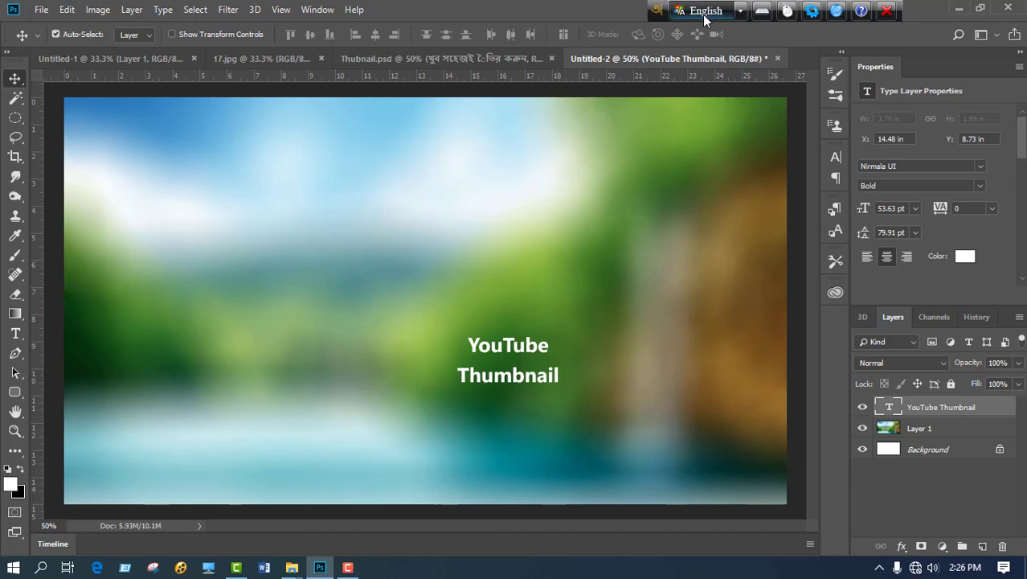
click(15, 334)
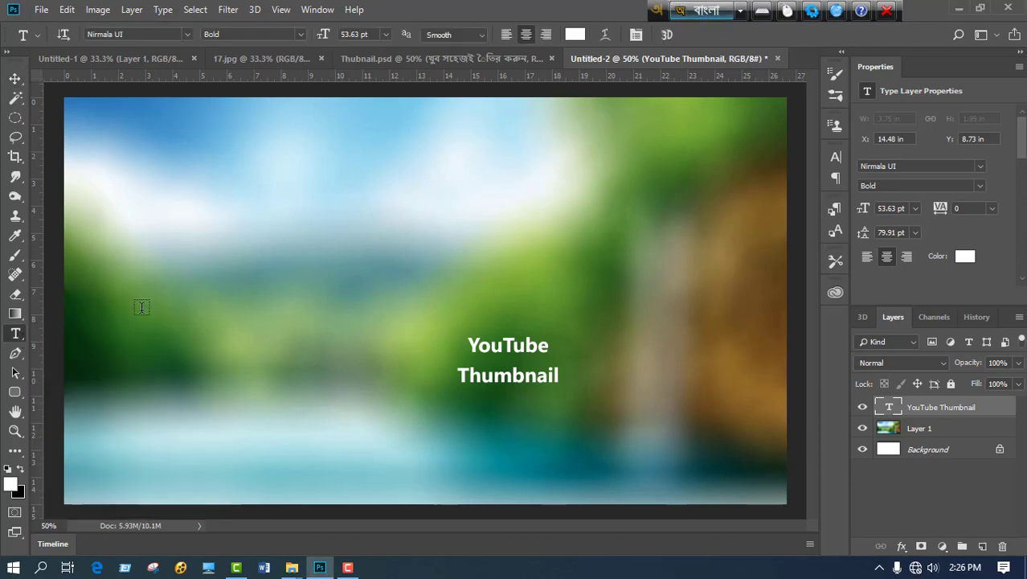
click(530, 250)
text(খুব সহজেই)
key(Return)
text(তৈরি)
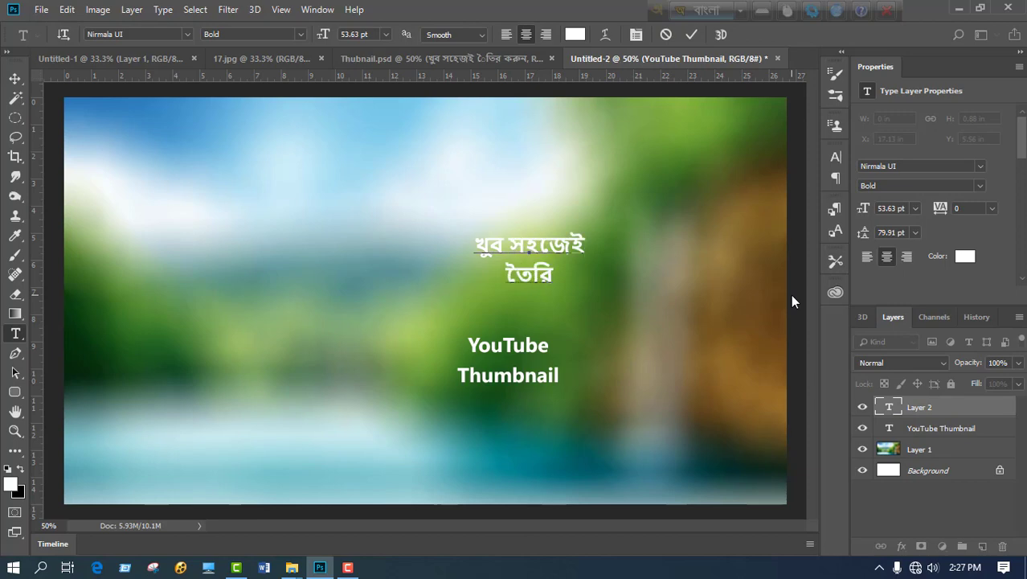
text( করুন)
key(ctrl+Return)
Step: Enlarge the Bengali headline with Free Transform and move it to the upper left
key(v)
drag(574, 277, 585, 309)
key(ctrl+t)
key(Return)
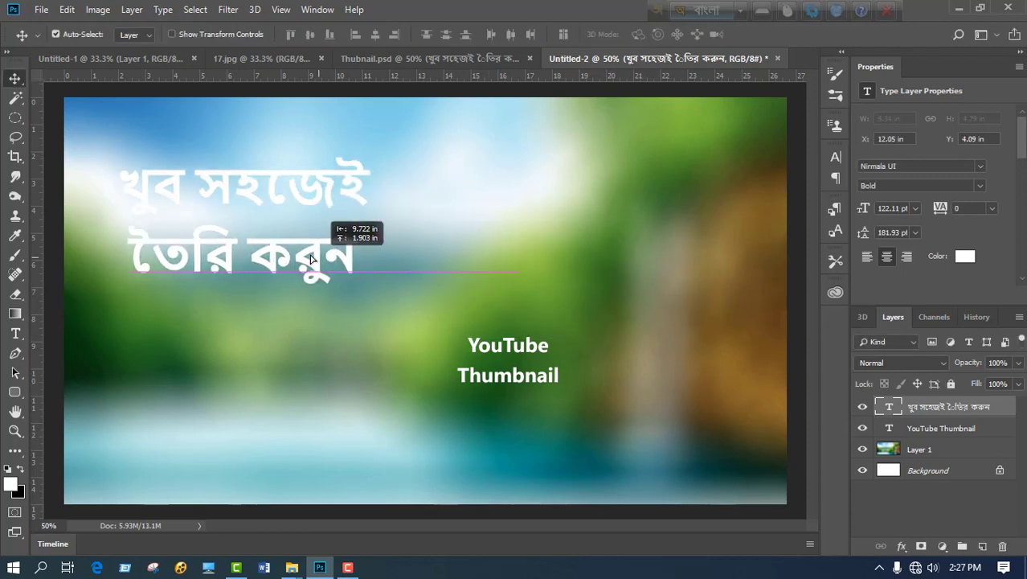
drag(336, 257, 315, 254)
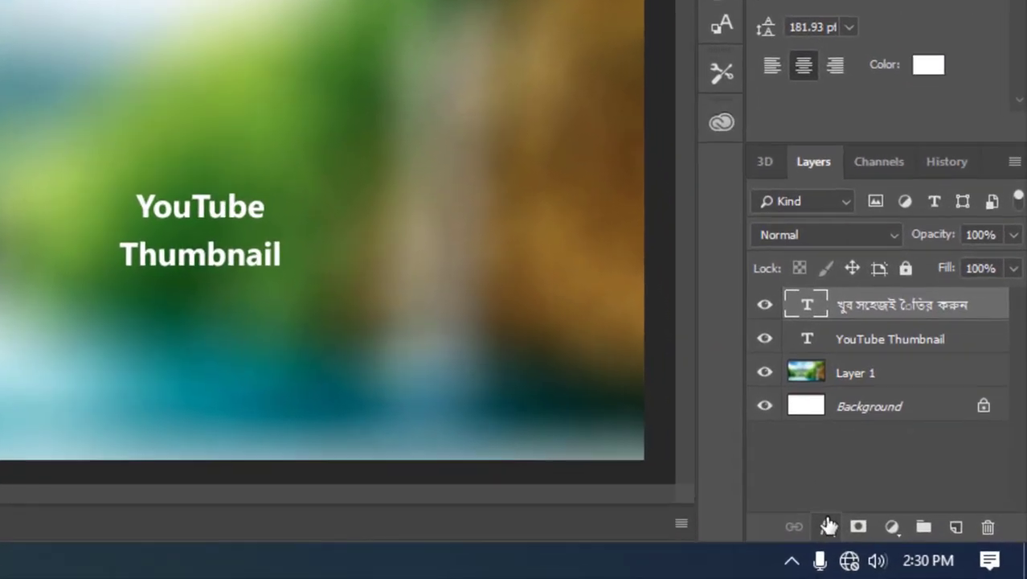
Step: Give the Bengali headline layer a black outside Stroke of 5 px
click(828, 525)
click(860, 339)
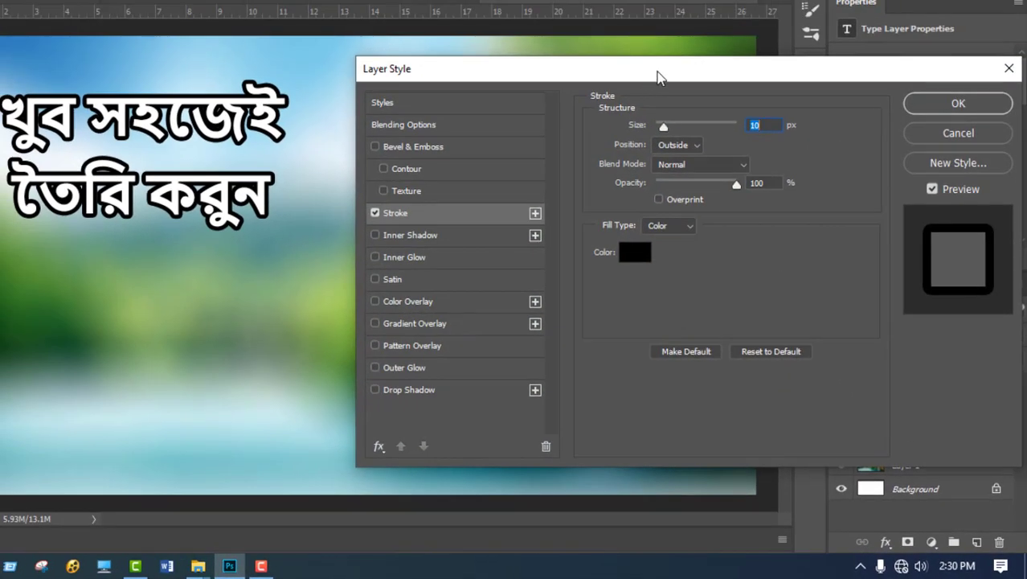
drag(653, 80, 623, 109)
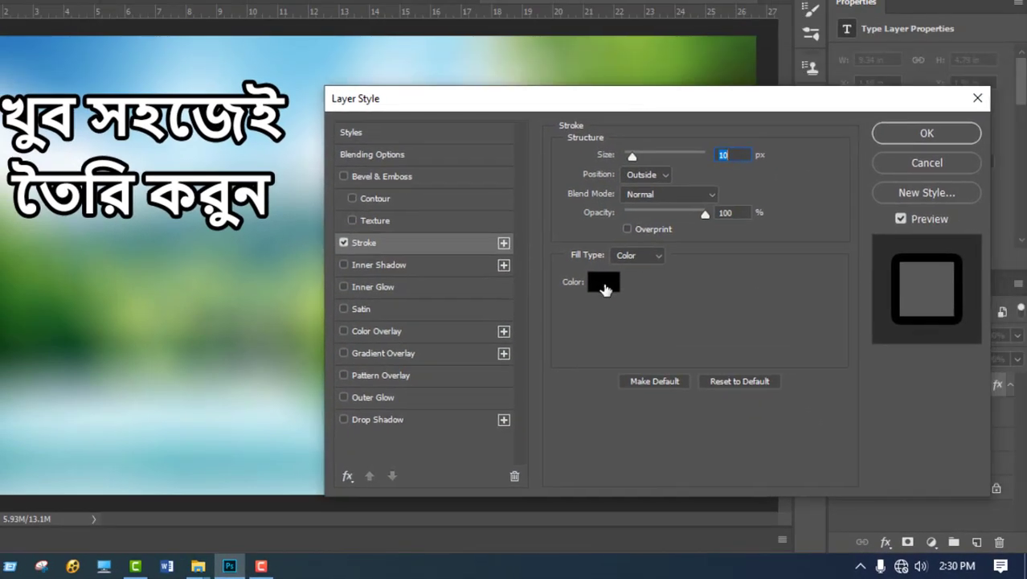
click(605, 286)
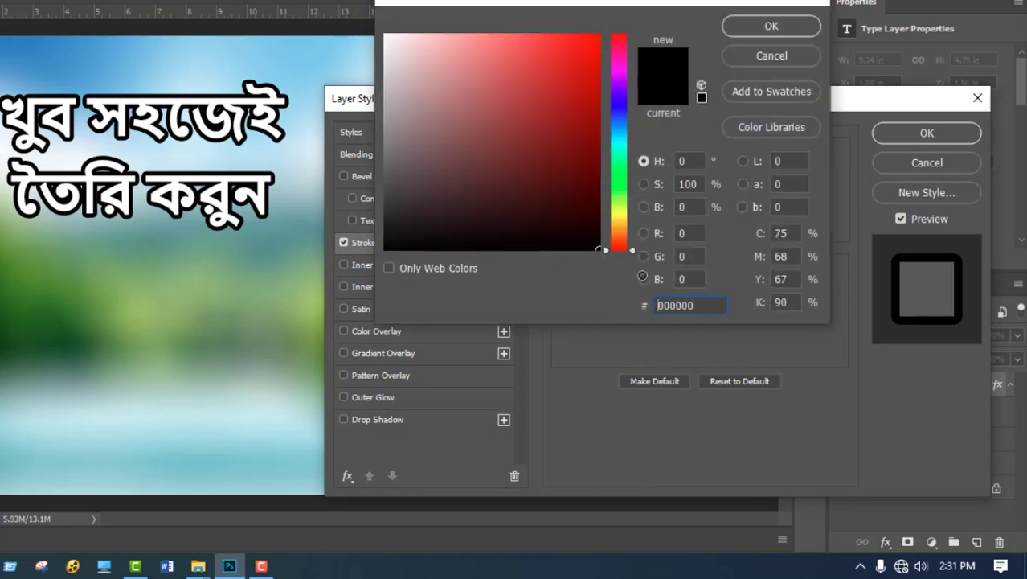
click(742, 31)
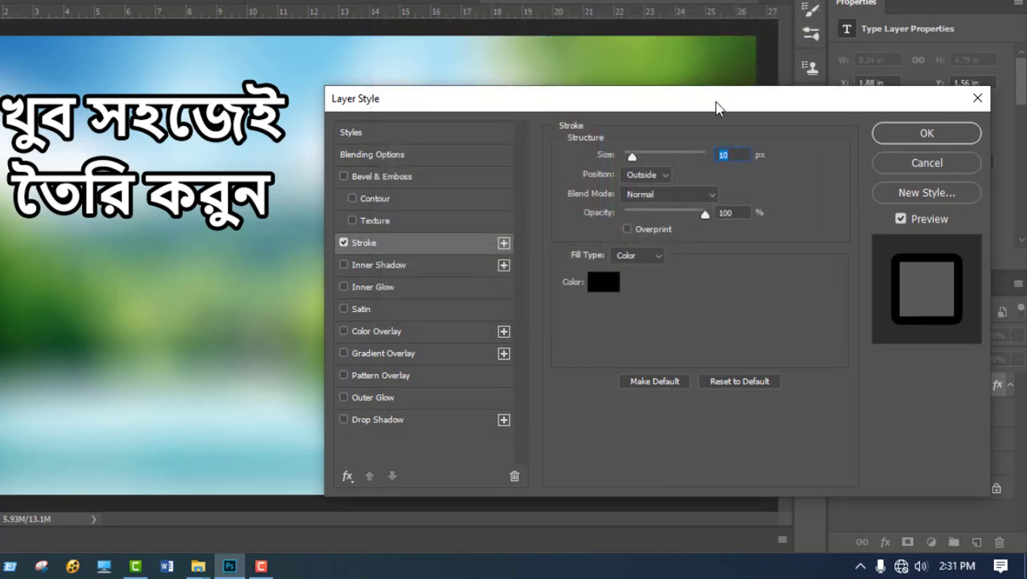
drag(715, 104, 738, 104)
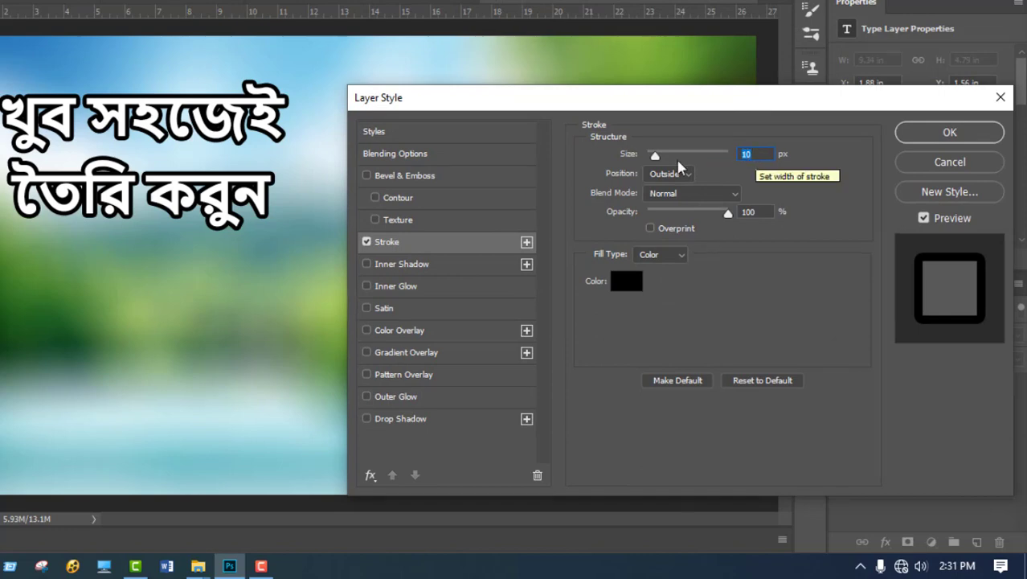
text(8)
key(BackSpace)
text(5)
click(950, 131)
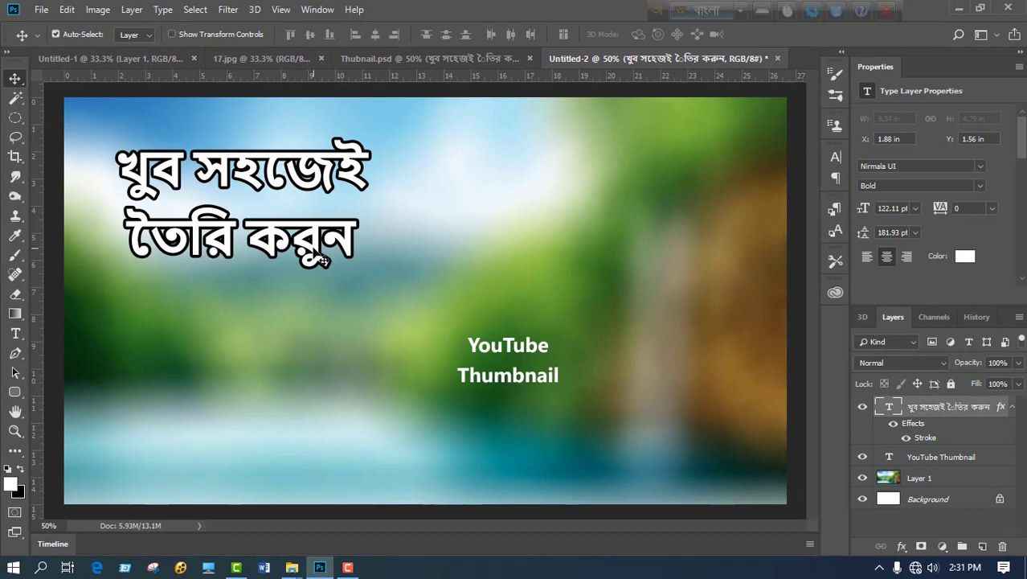
Step: Scale the YouTube Thumbnail text to about 271% and move it left under the headline
click(551, 386)
key(ctrl+t)
drag(551, 387, 650, 424)
drag(571, 410, 266, 426)
key(Return)
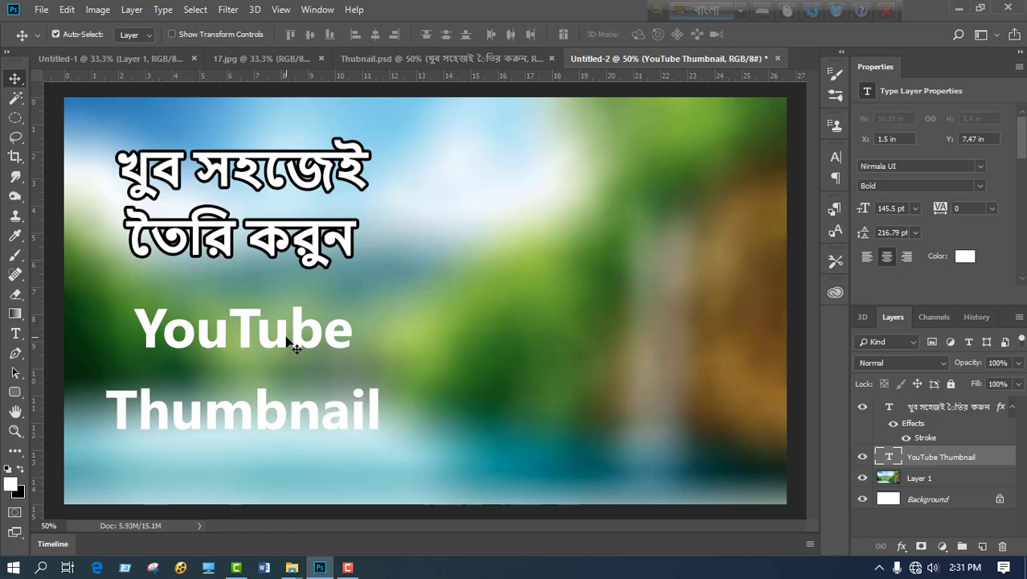
Step: Recolour the word 'YouTube' to red ff0000
key(t)
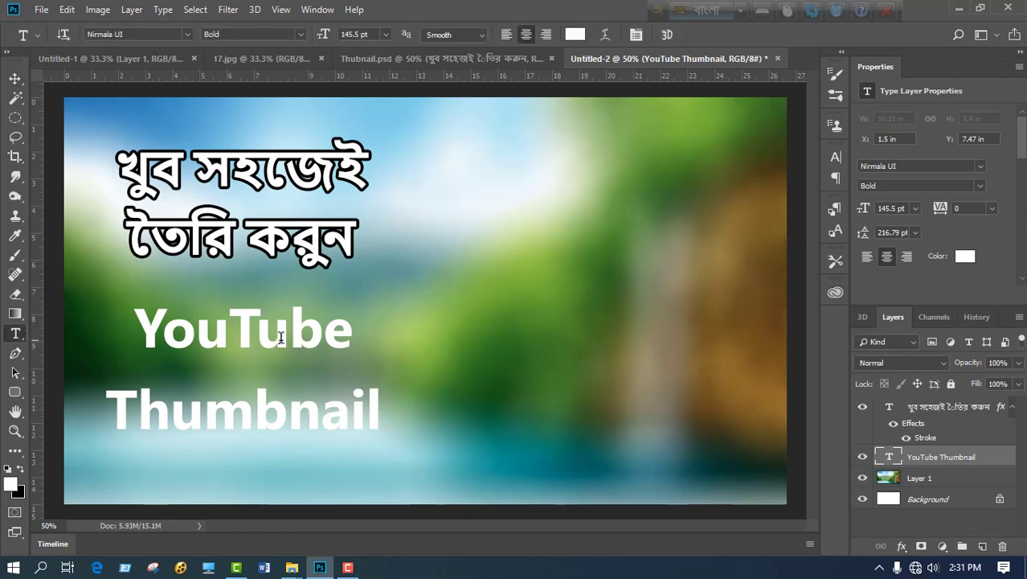
double_click(280, 337)
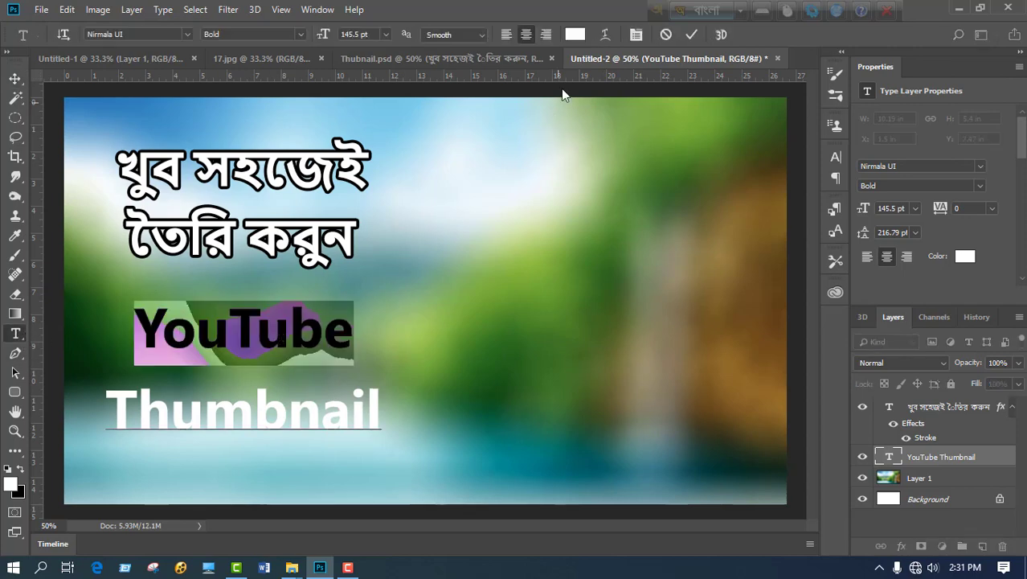
click(576, 34)
key(F12)
text(ff0000)
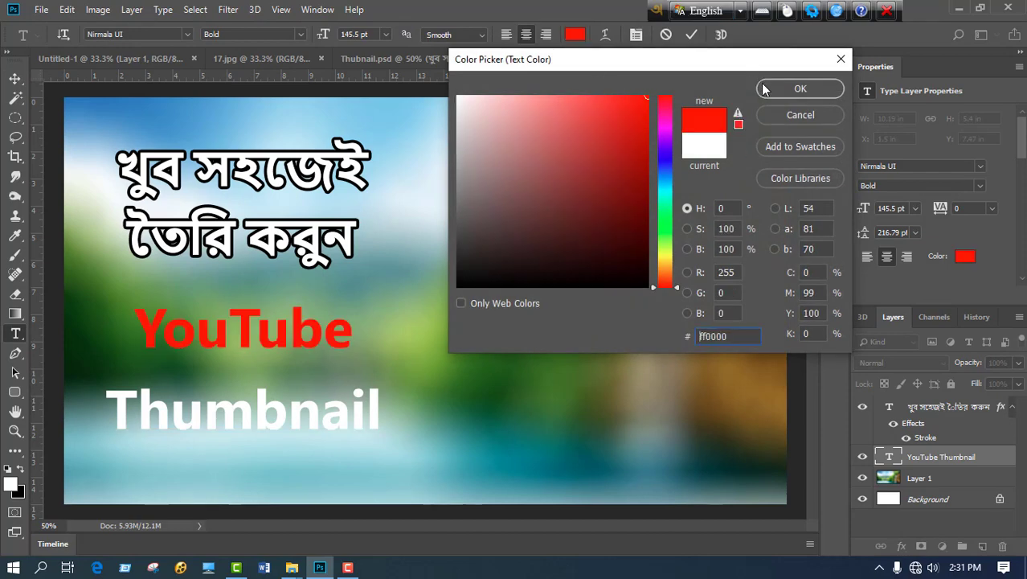
click(788, 90)
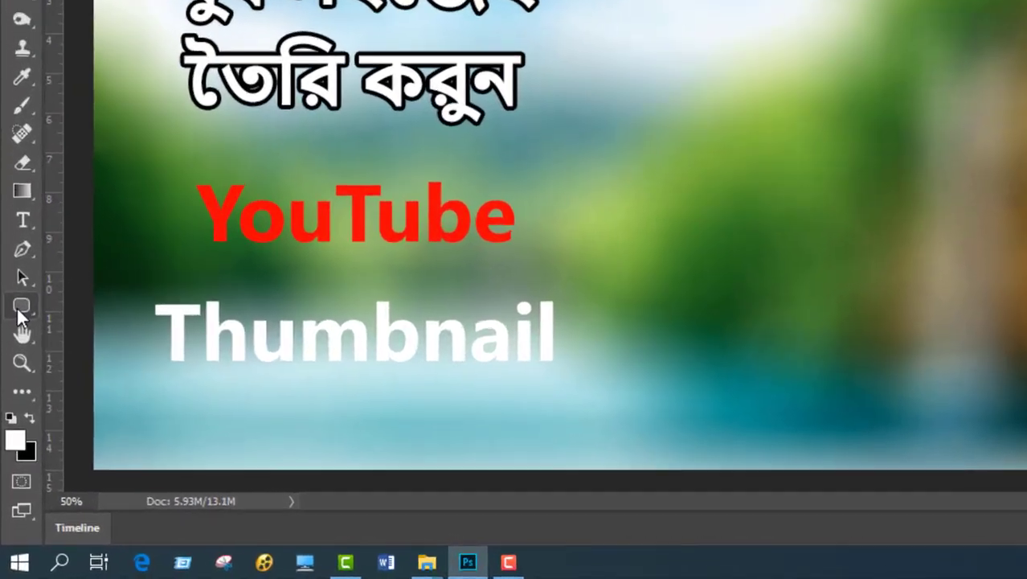
Step: Draw a white-filled rounded rectangle over 'YouTube' and place its layer beneath the text
right_click(17, 394)
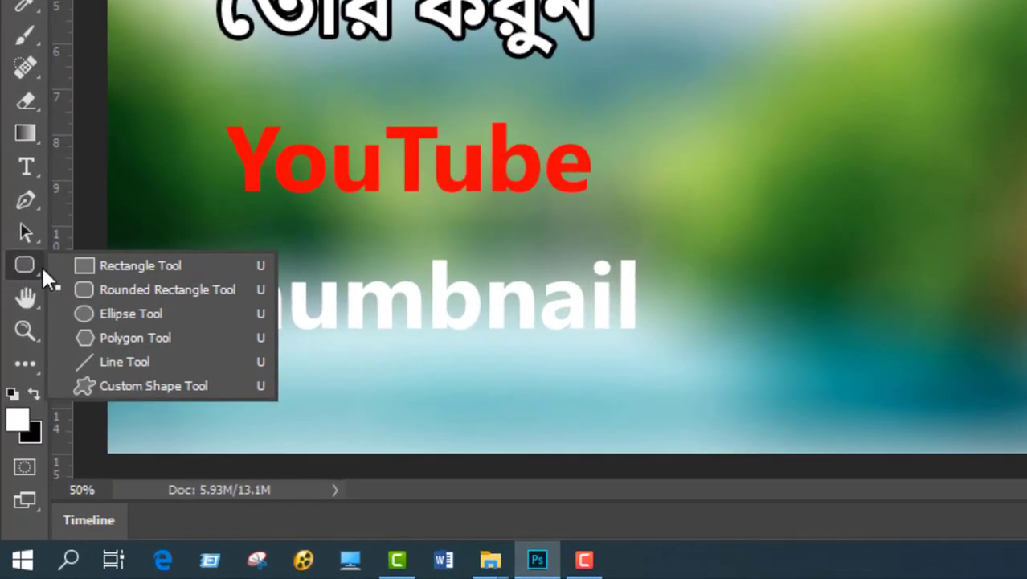
click(175, 288)
drag(202, 116, 610, 211)
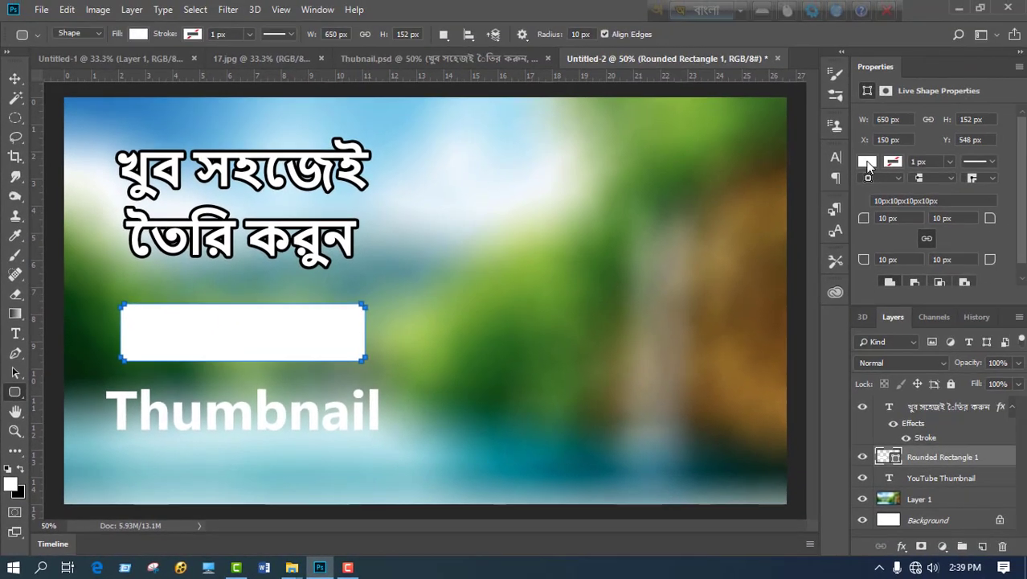
click(867, 163)
click(1009, 190)
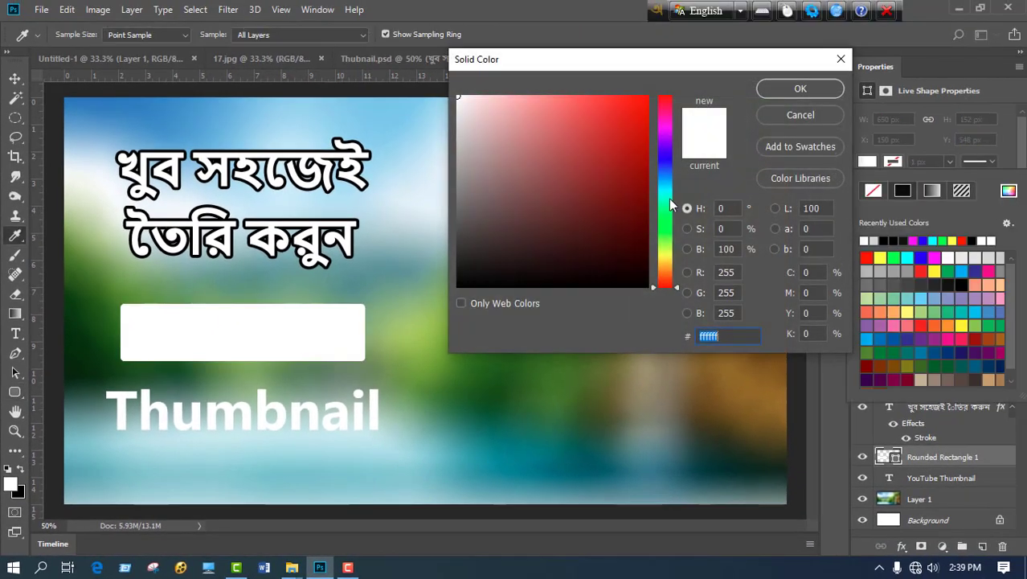
click(779, 89)
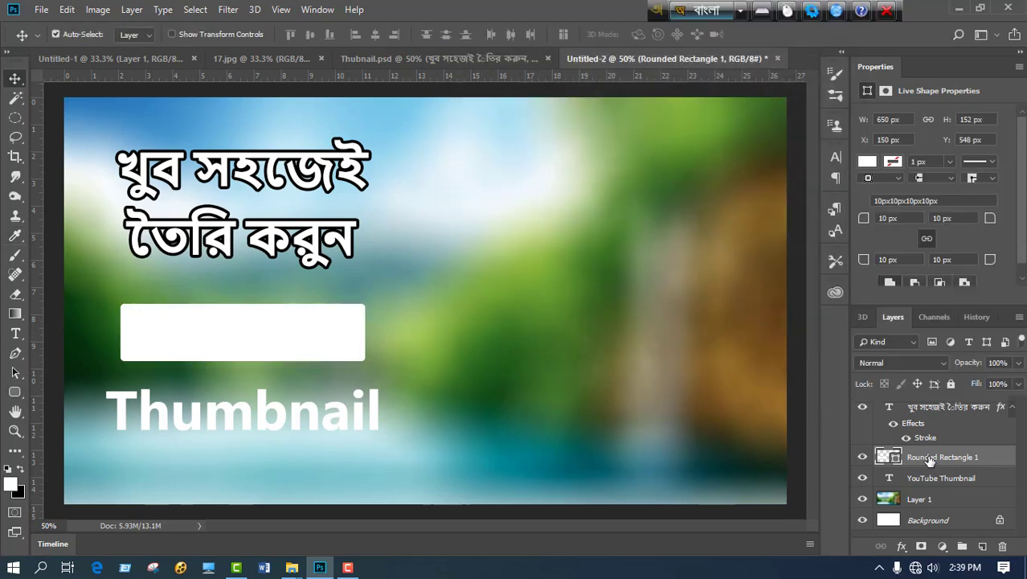
drag(930, 458, 924, 488)
click(342, 331)
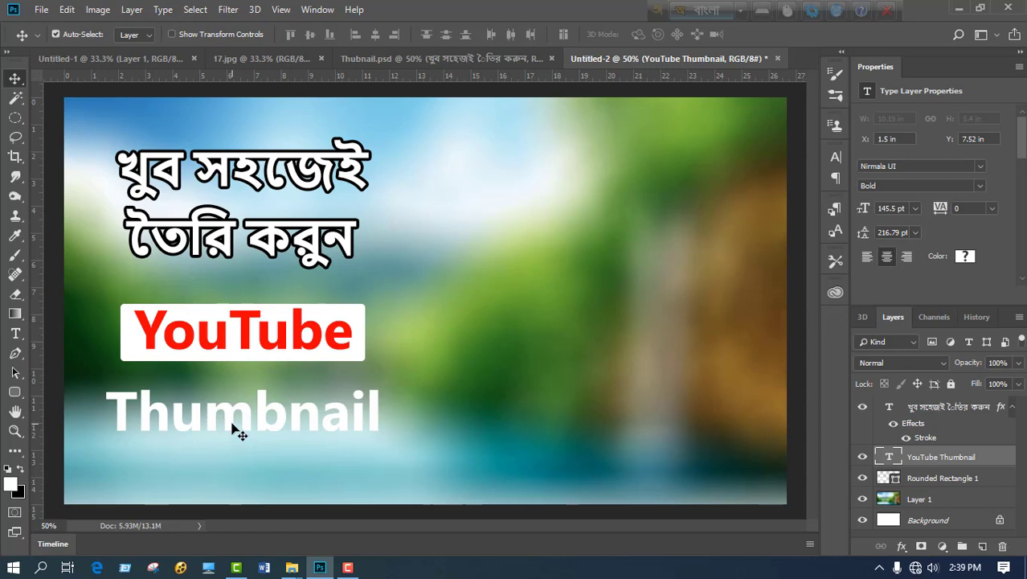
Step: Draw a rounded rectangle over 'Thumbnail', fill it 000000, and move its layer below the text
click(14, 393)
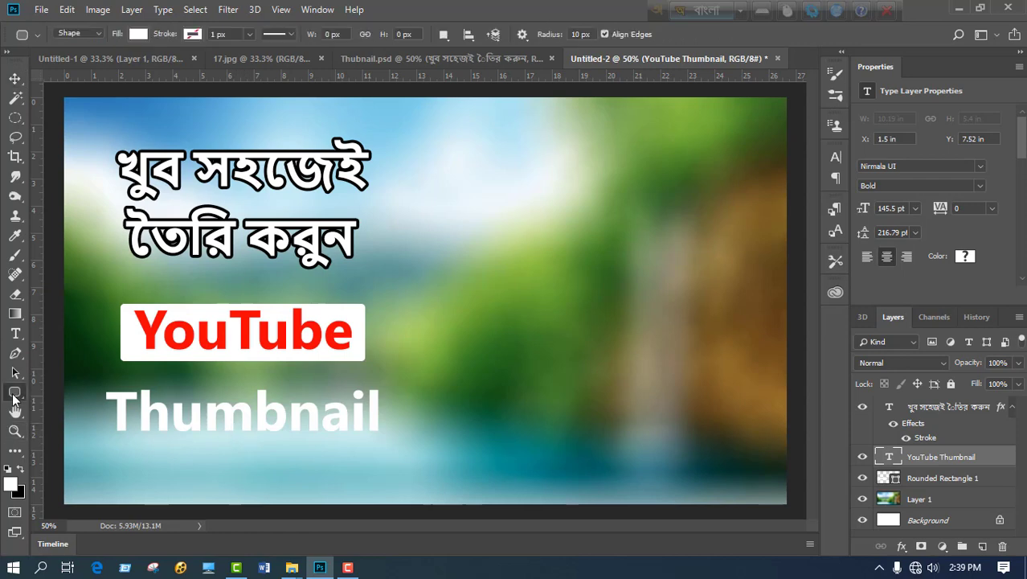
mouse_move(95, 383)
mouse_down()
mouse_move(355, 447)
mouse_move(389, 444)
mouse_up()
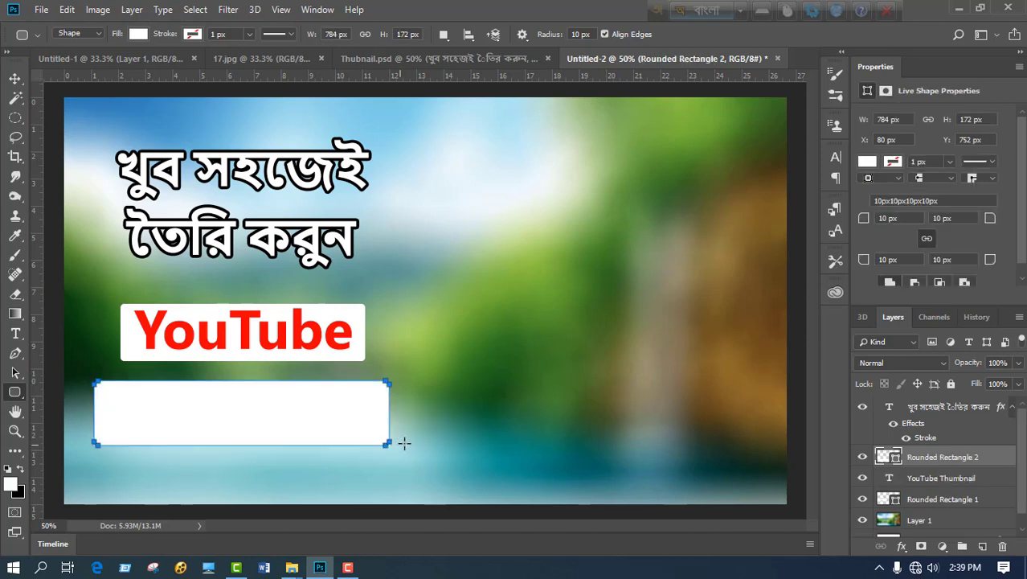
click(867, 161)
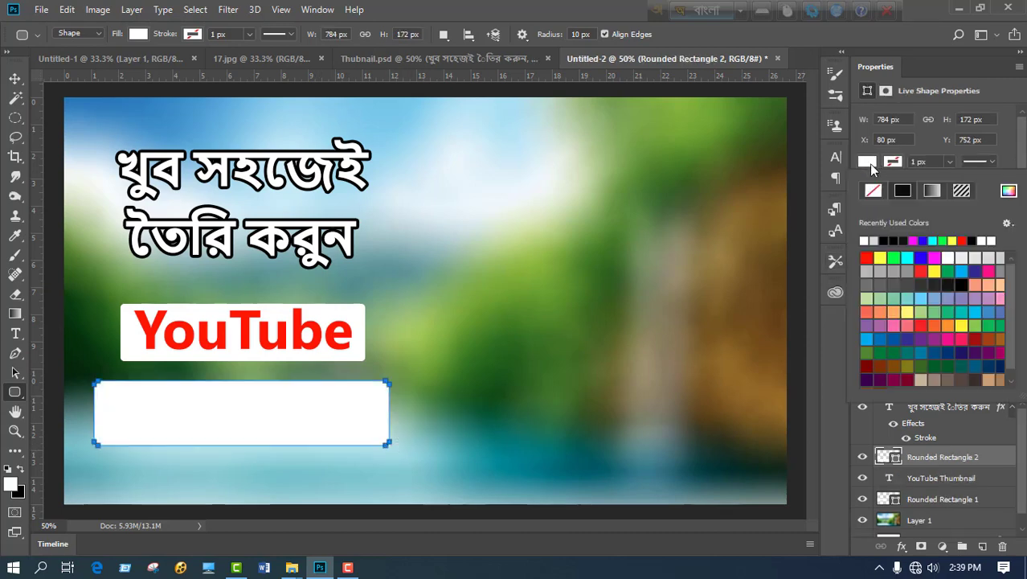
click(1009, 190)
text(000000)
click(800, 89)
key(v)
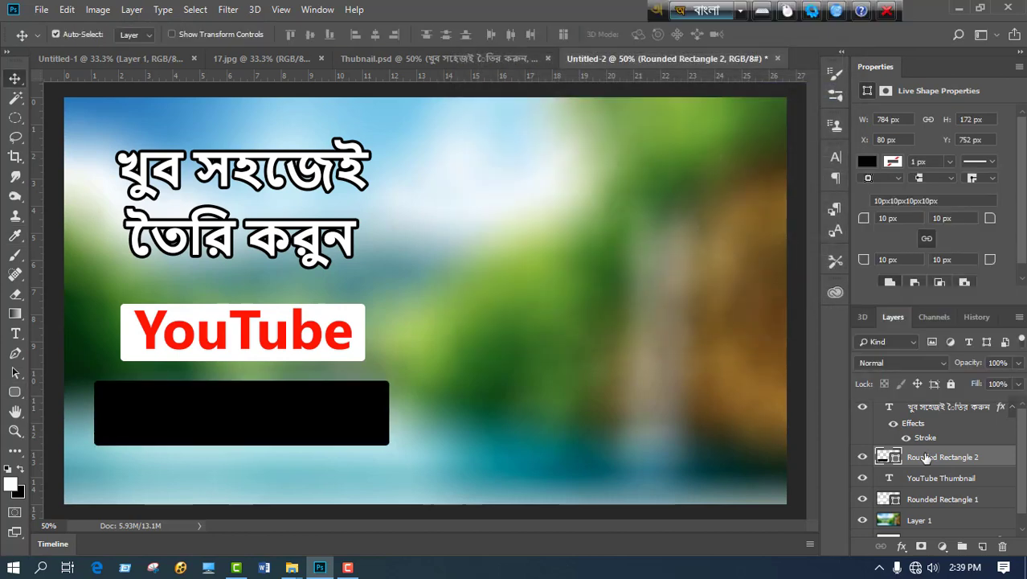
drag(929, 456, 924, 509)
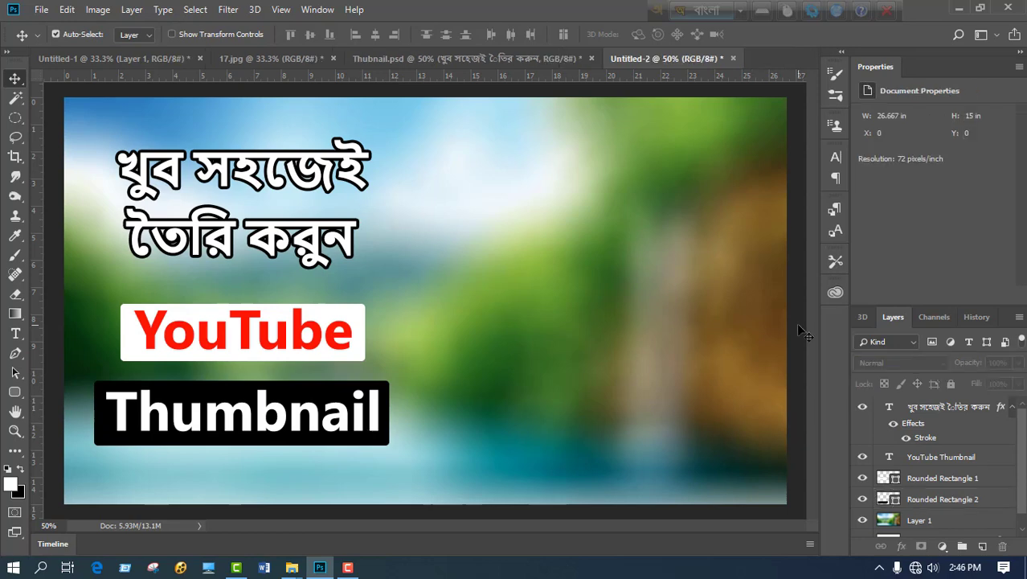
Step: Drag the two-men cutout from Untitled-1, viewed at 50%, into the thumbnail as Layer 2
click(104, 59)
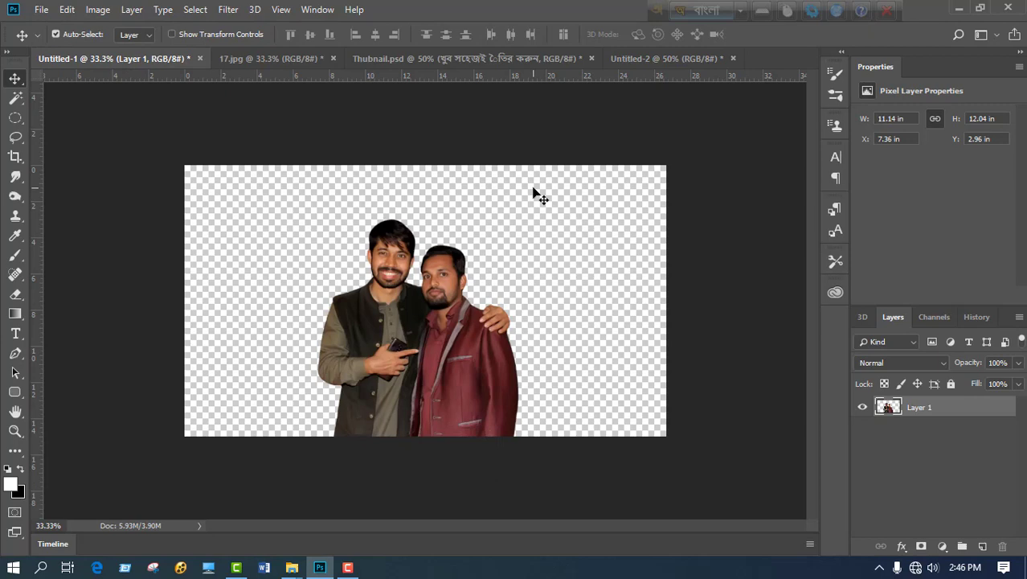
key(ctrl+plus)
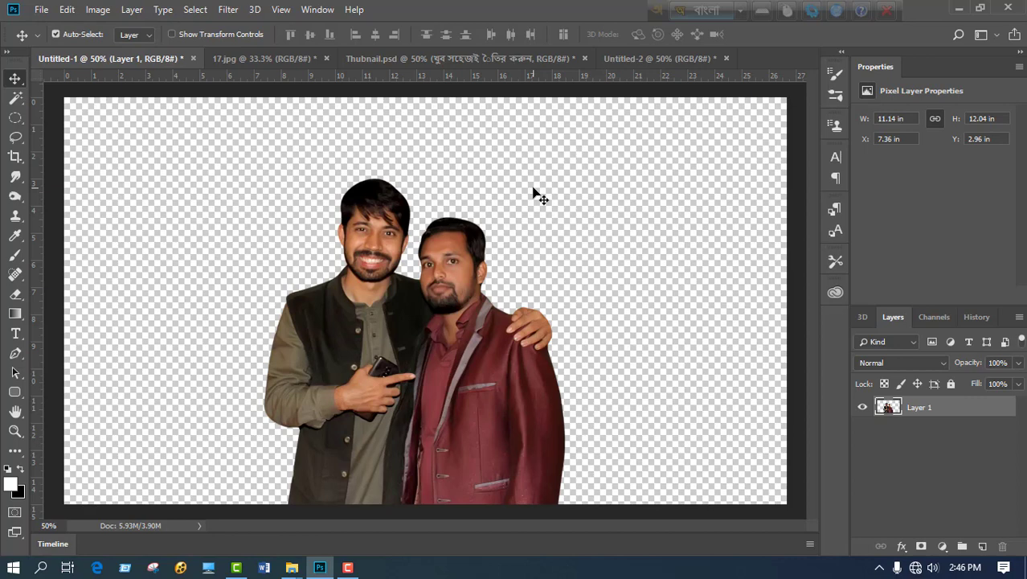
drag(476, 380, 612, 342)
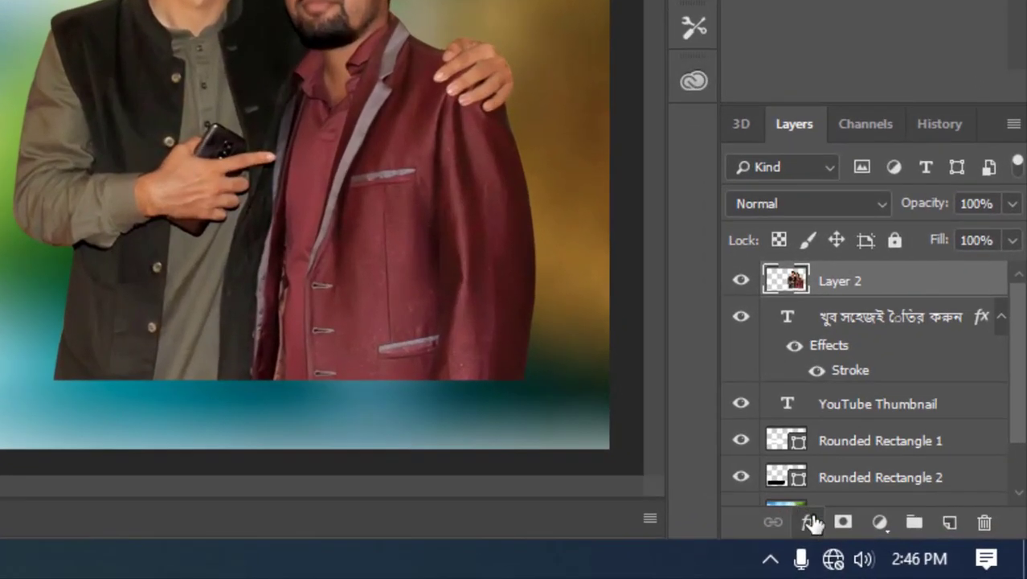
Step: Give Layer 2 a 20 px white outside Stroke and shift the photo slightly left
click(813, 522)
click(846, 315)
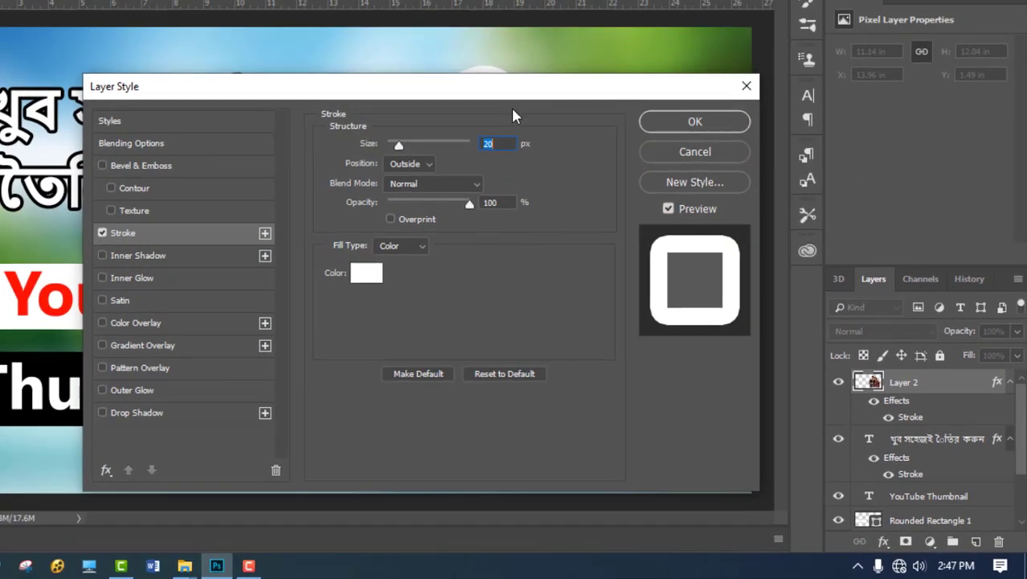
drag(508, 113, 929, 112)
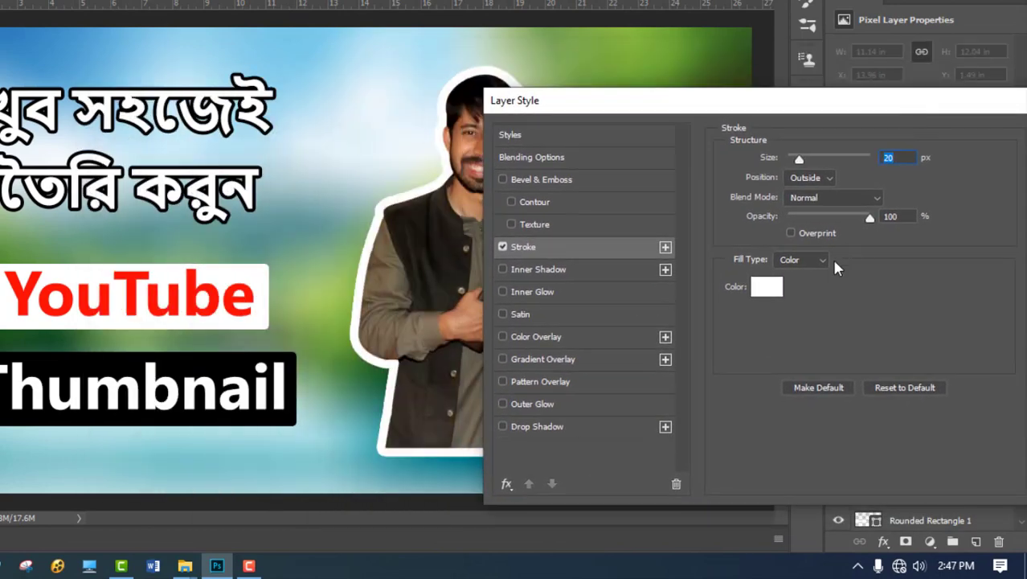
click(767, 288)
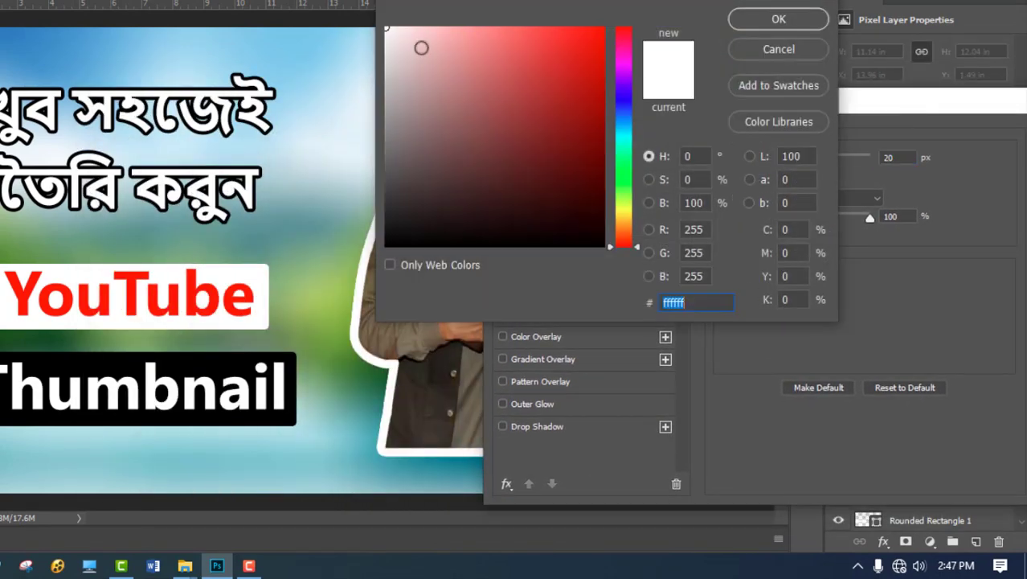
drag(421, 48, 313, 8)
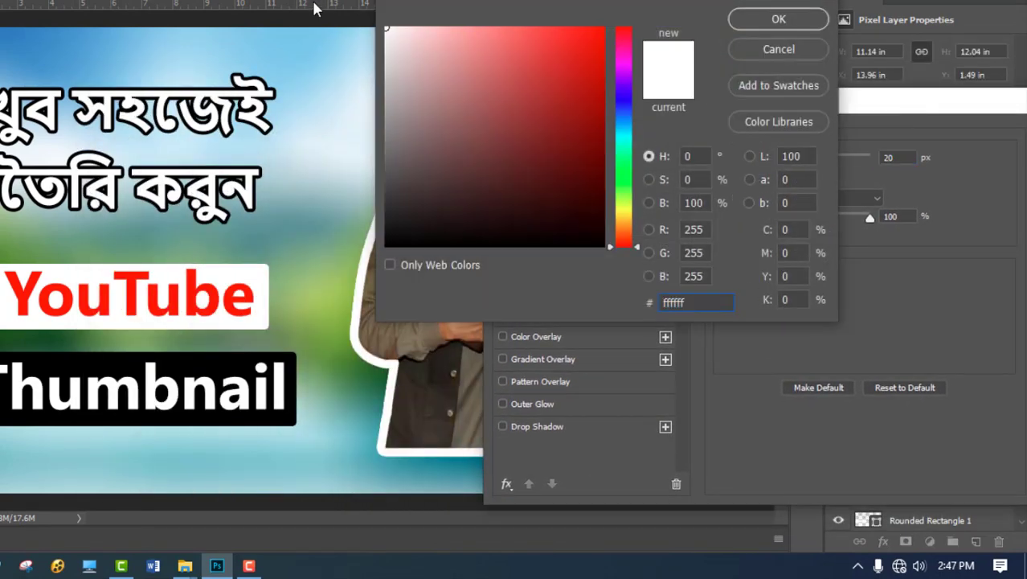
click(753, 22)
drag(765, 111, 687, 222)
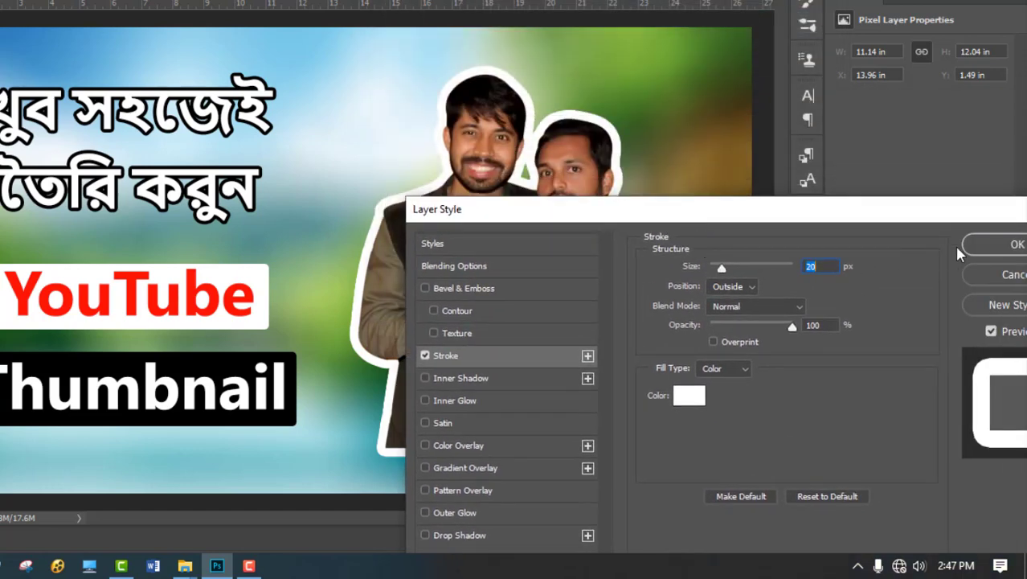
click(976, 247)
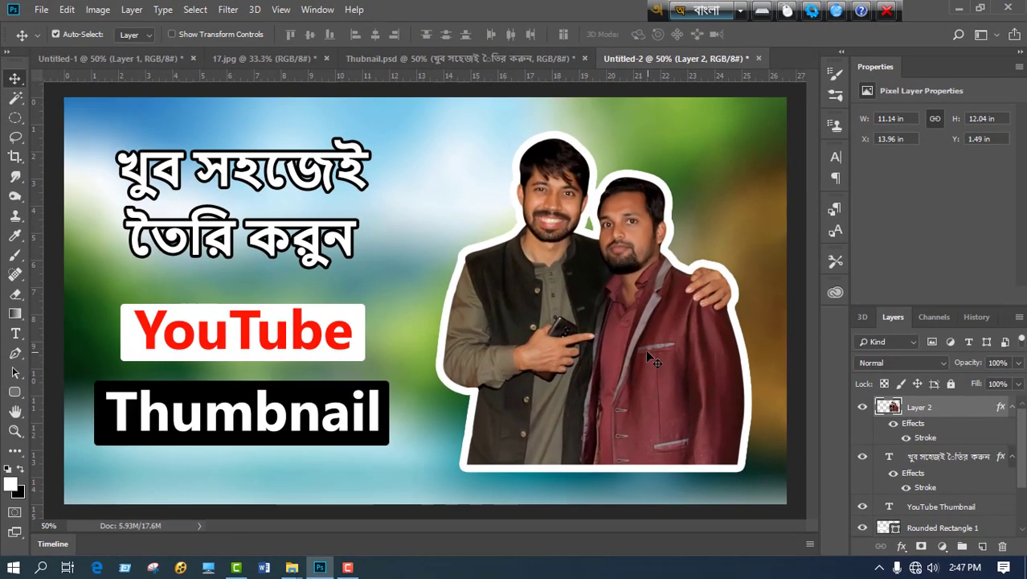
drag(648, 353, 639, 354)
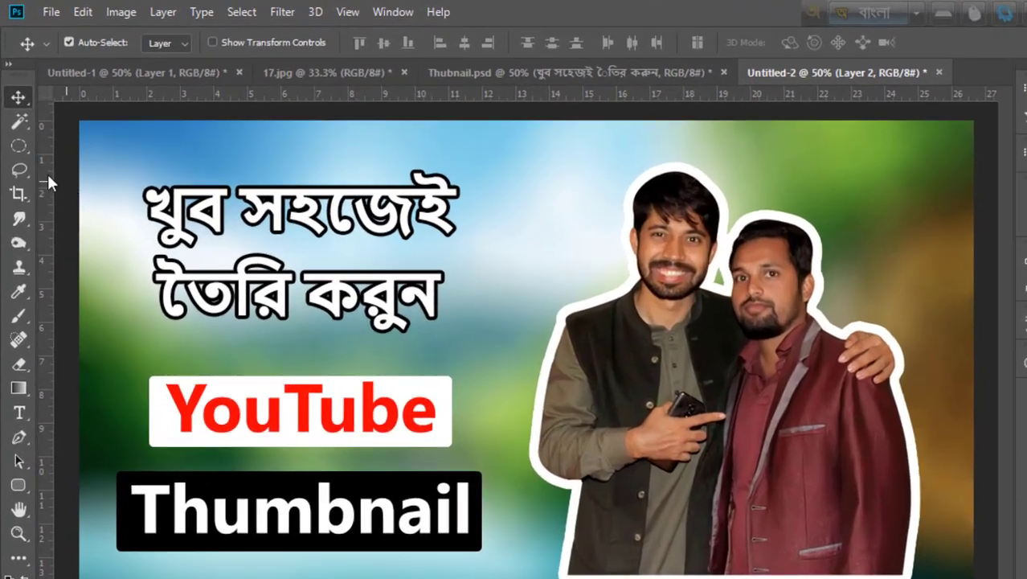
Step: Draw an elliptical selection around the two men and feather it by 50 px
click(15, 118)
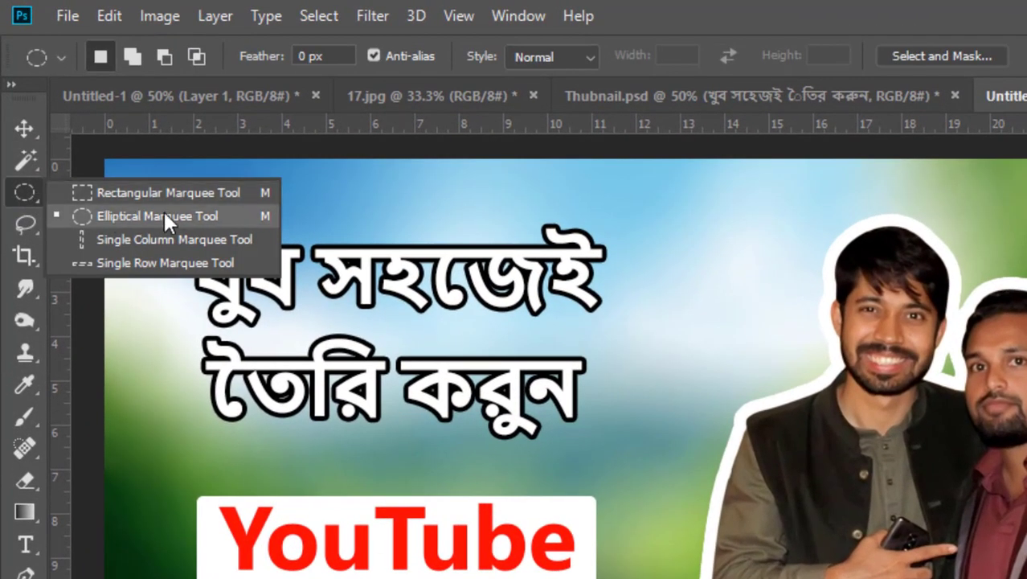
click(162, 211)
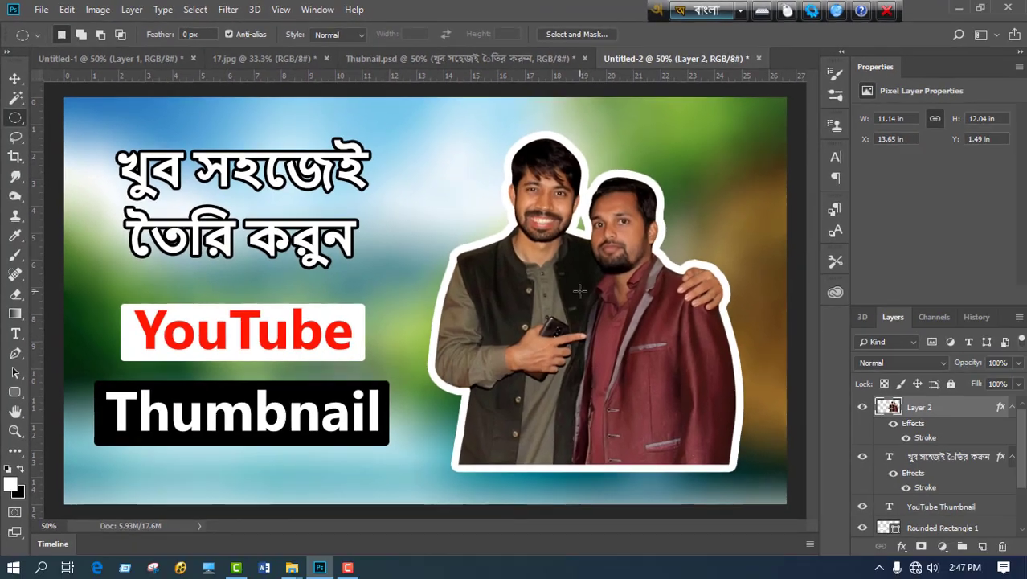
drag(579, 291, 606, 306)
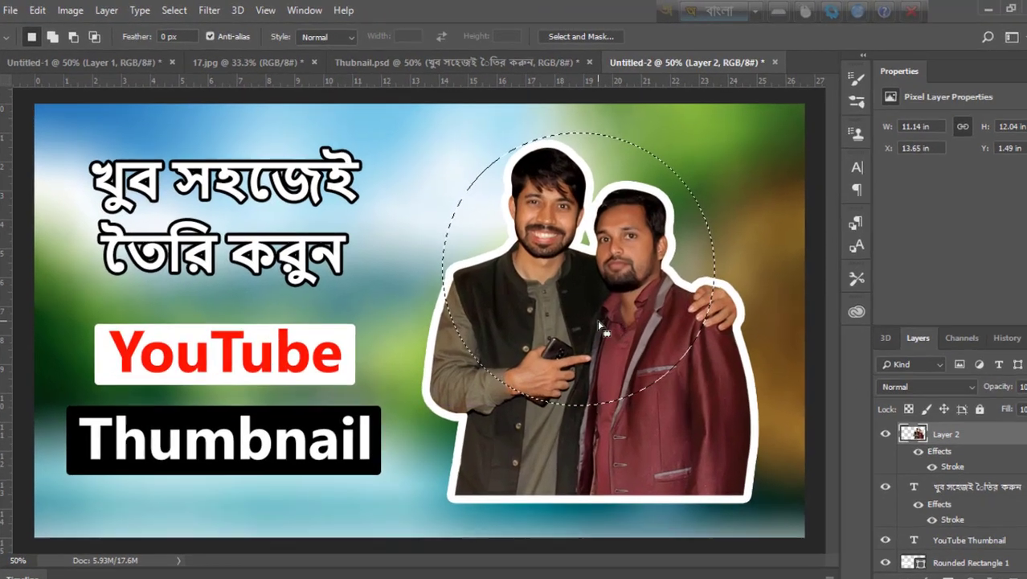
right_click(618, 298)
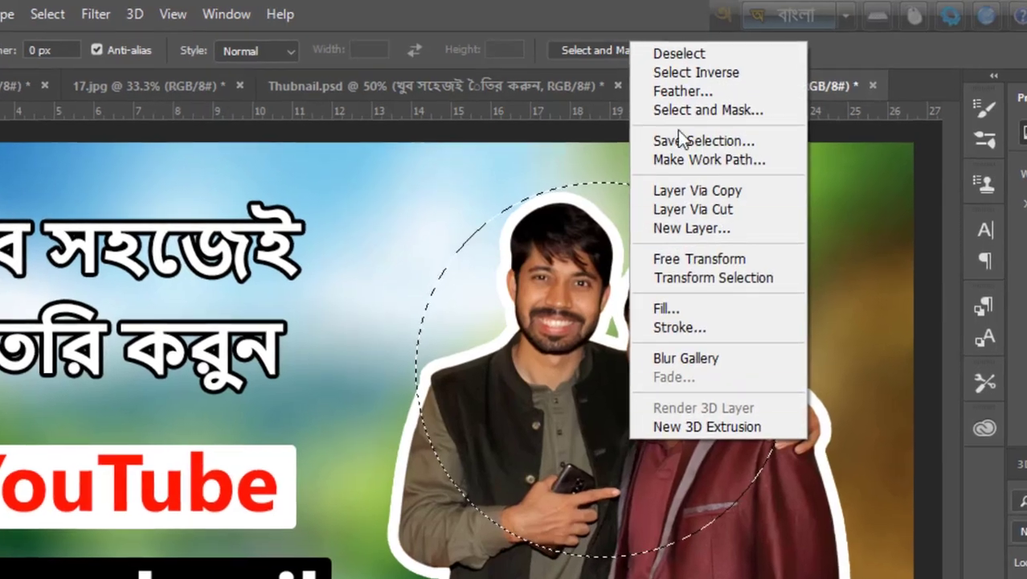
click(675, 93)
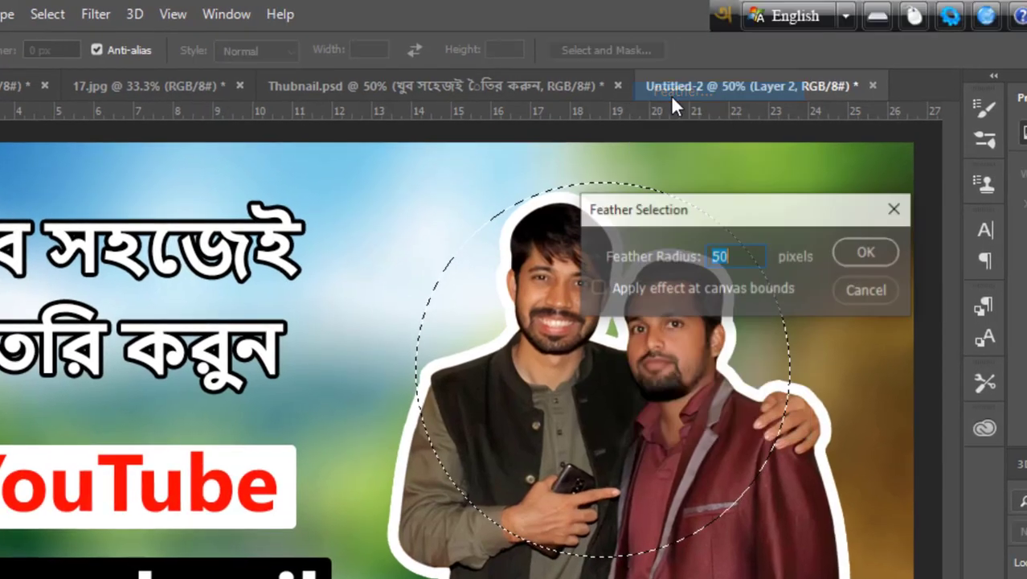
click(861, 253)
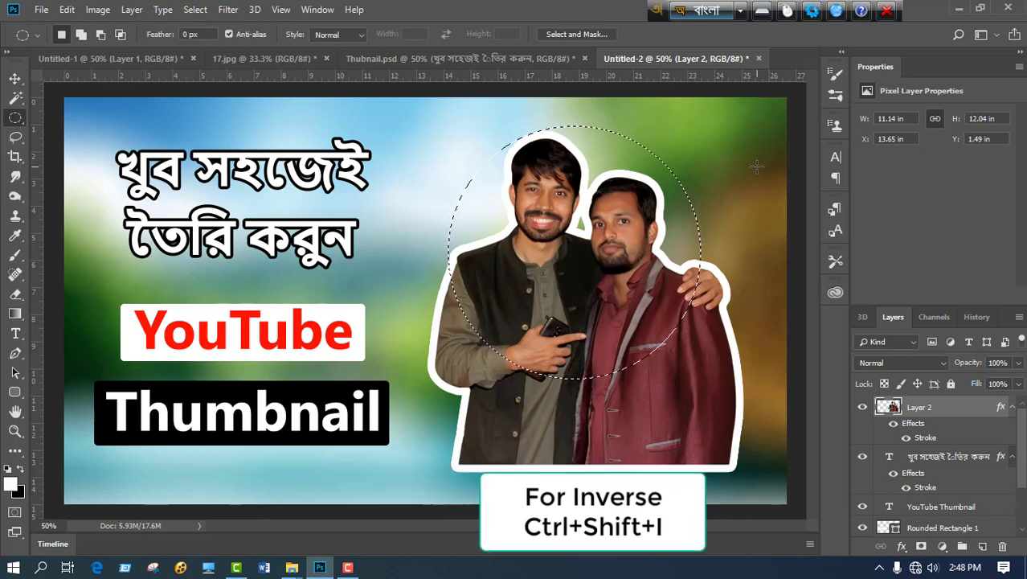
Step: Delete the photo outside the feathered circle, deselect, and shift the layer right and down
key(ctrl+shift+i)
key(Delete)
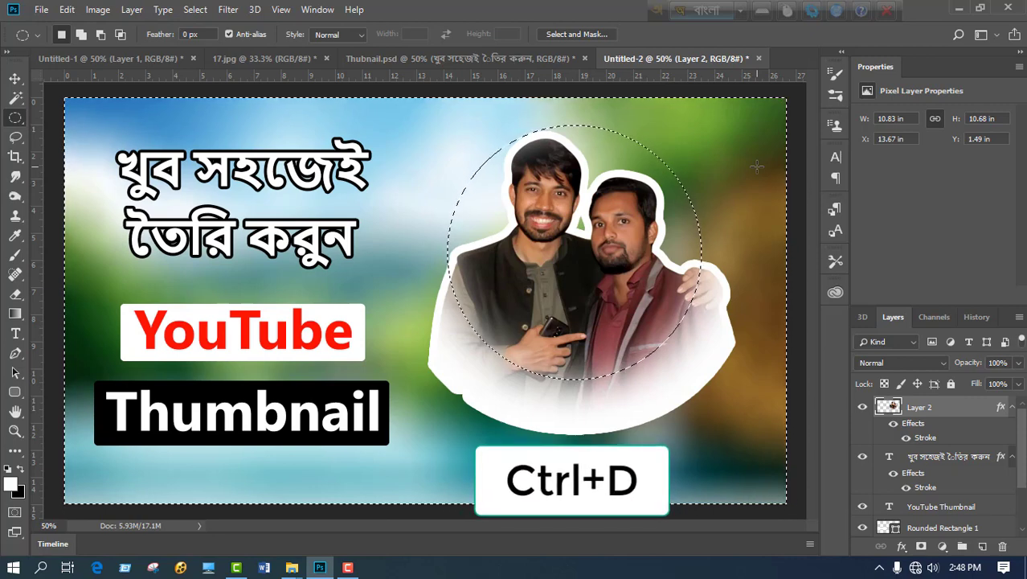
key(ctrl+d)
key(v)
drag(599, 310, 619, 320)
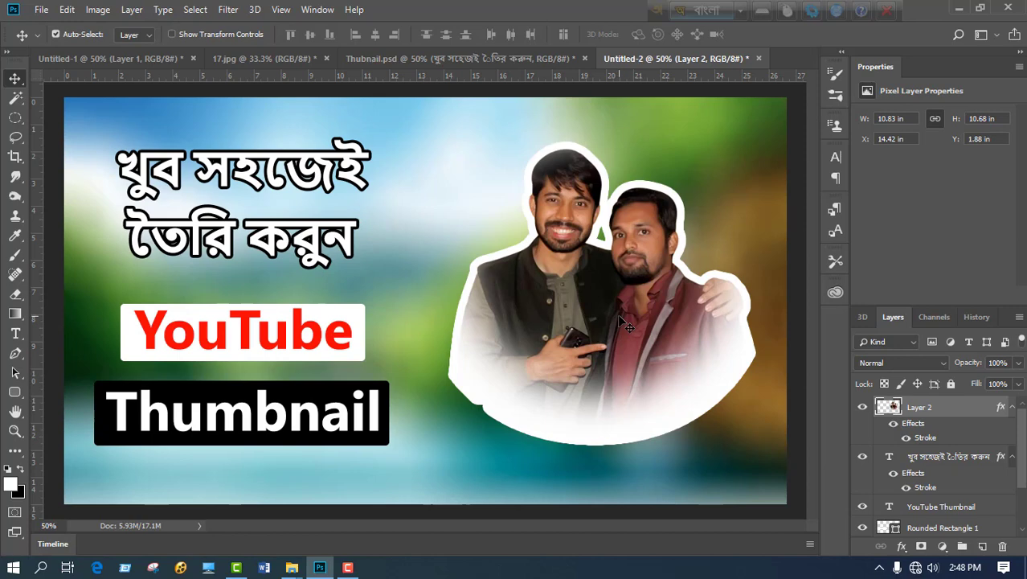
Step: Scale the two-men photo up to about 114%, then select the Bengali headline layer
key(ctrl+t)
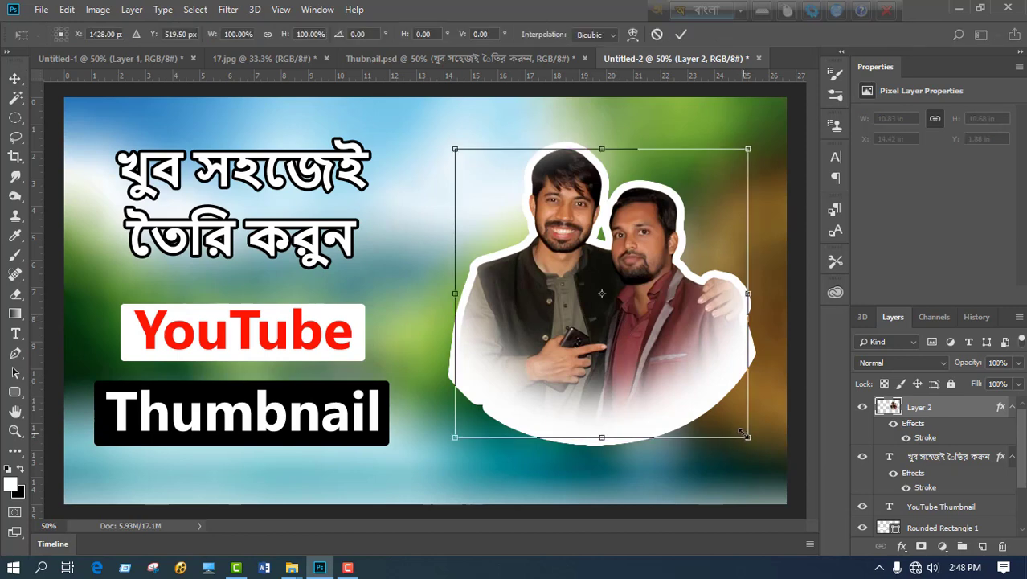
drag(743, 433, 719, 422)
key(Return)
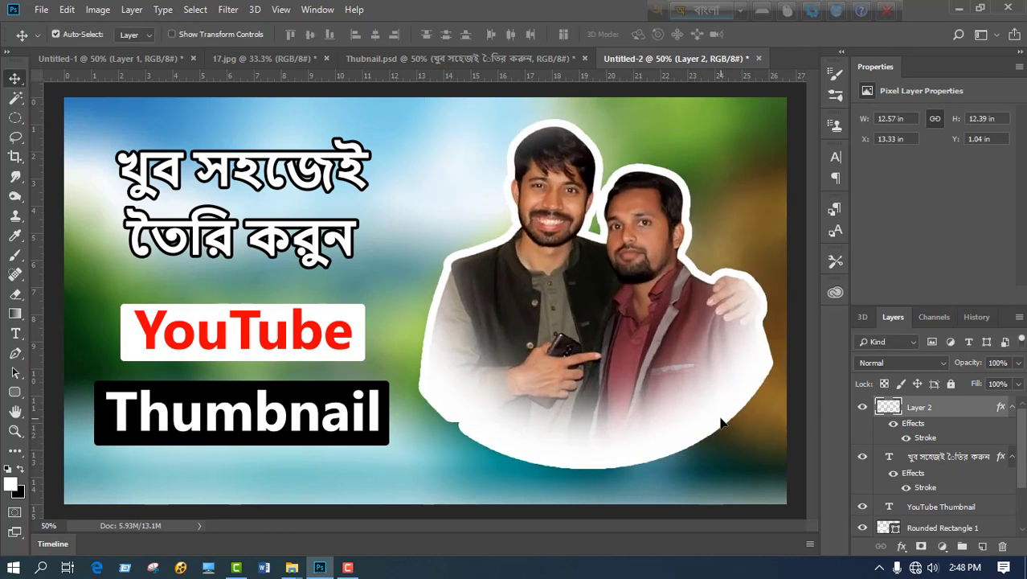
click(710, 412)
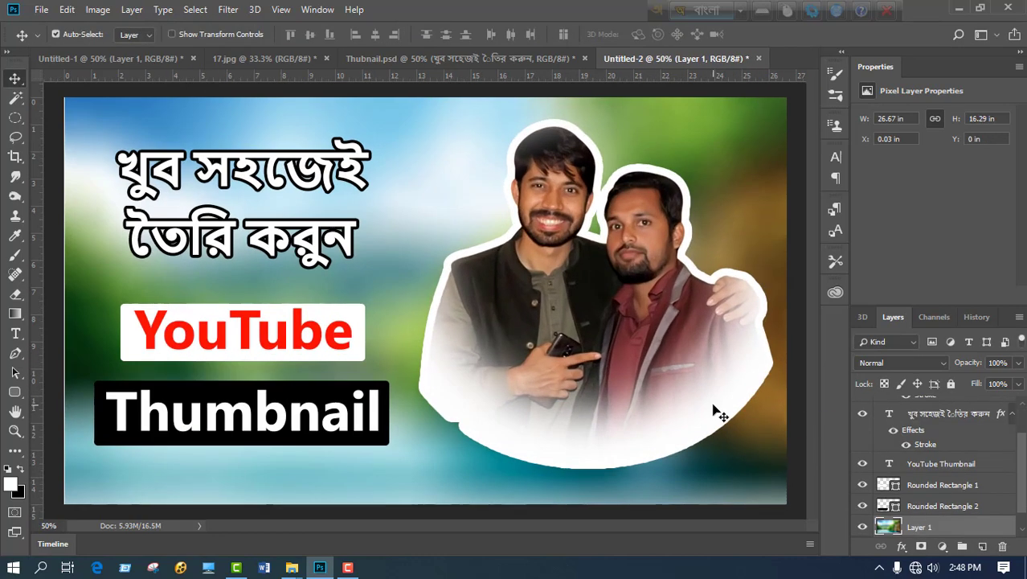
click(309, 250)
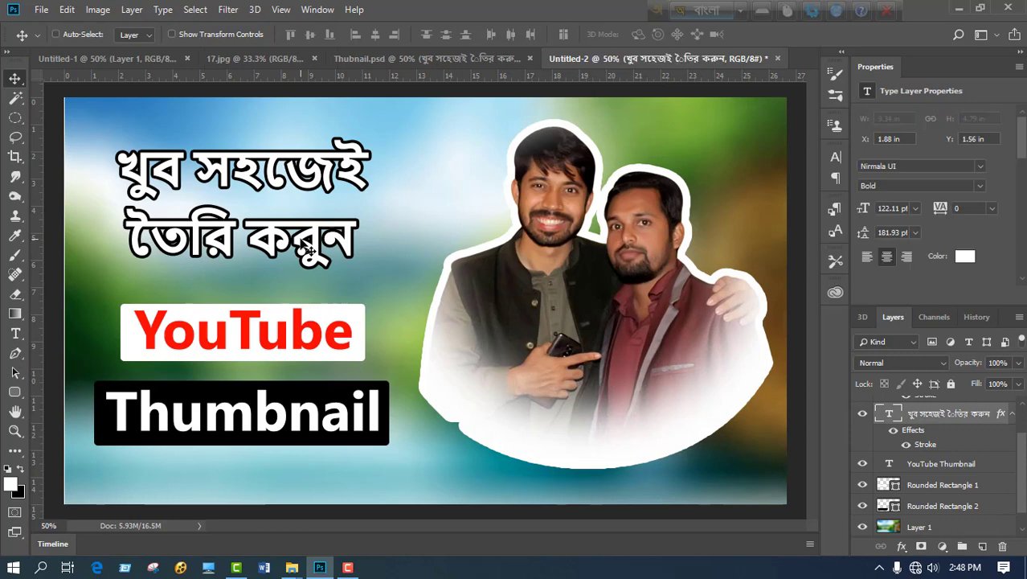
Step: Widen the Bengali headline horizontally to about 116% and zoom out to view the thumbnail
key(ctrl+t)
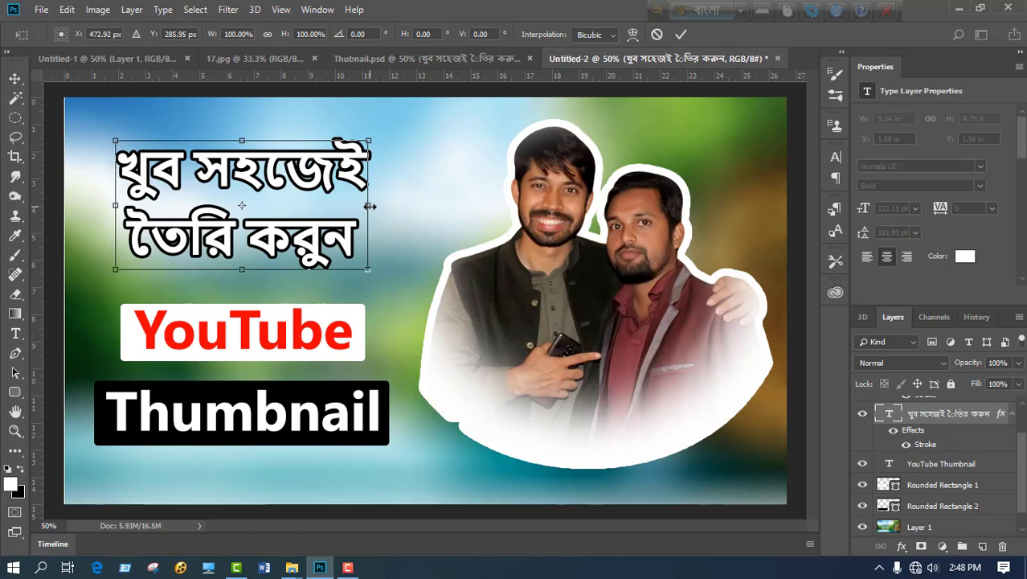
drag(369, 205, 389, 205)
key(Return)
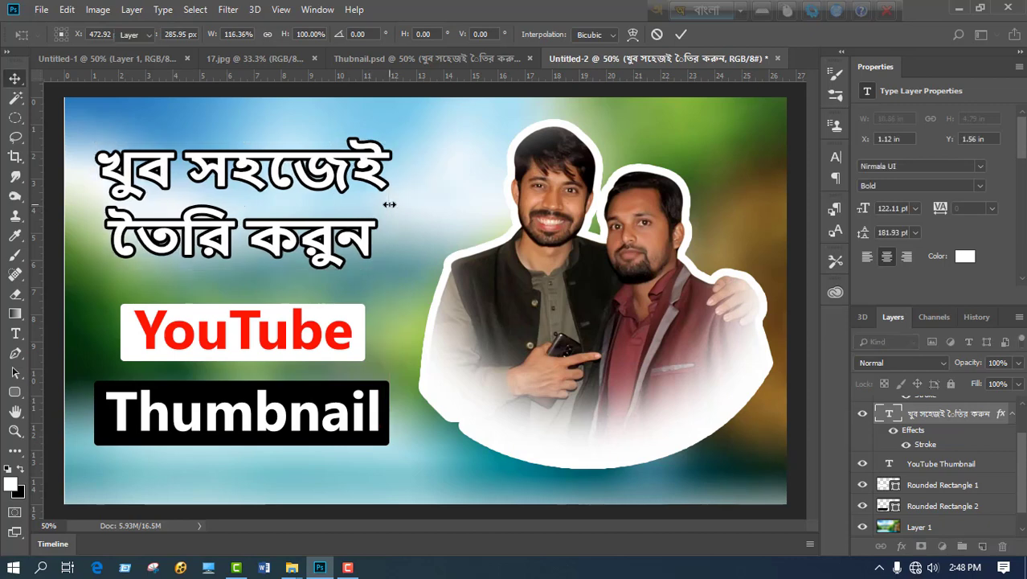
key(ctrl+minus)
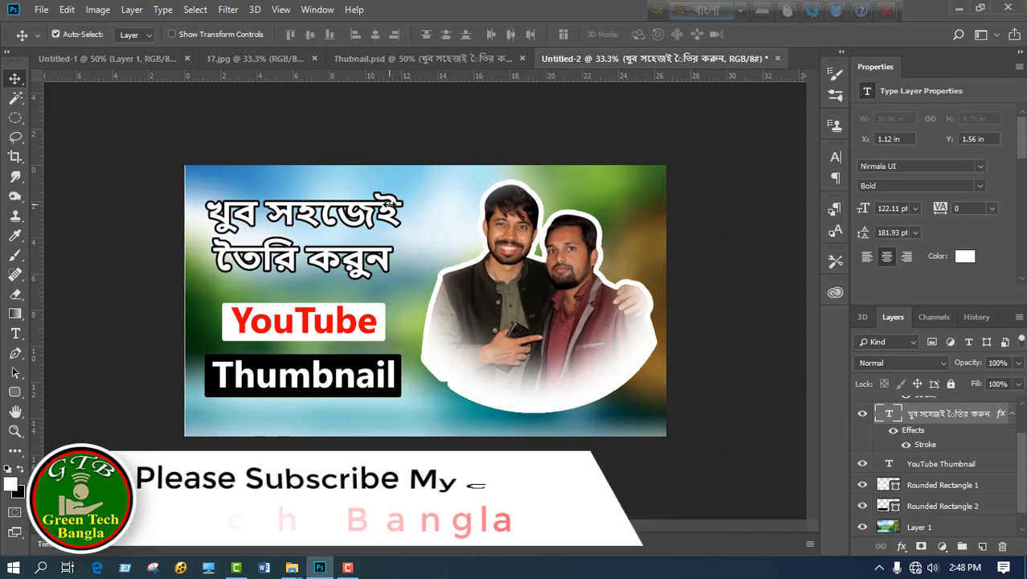
key(ctrl)
key(ctrl+plus)
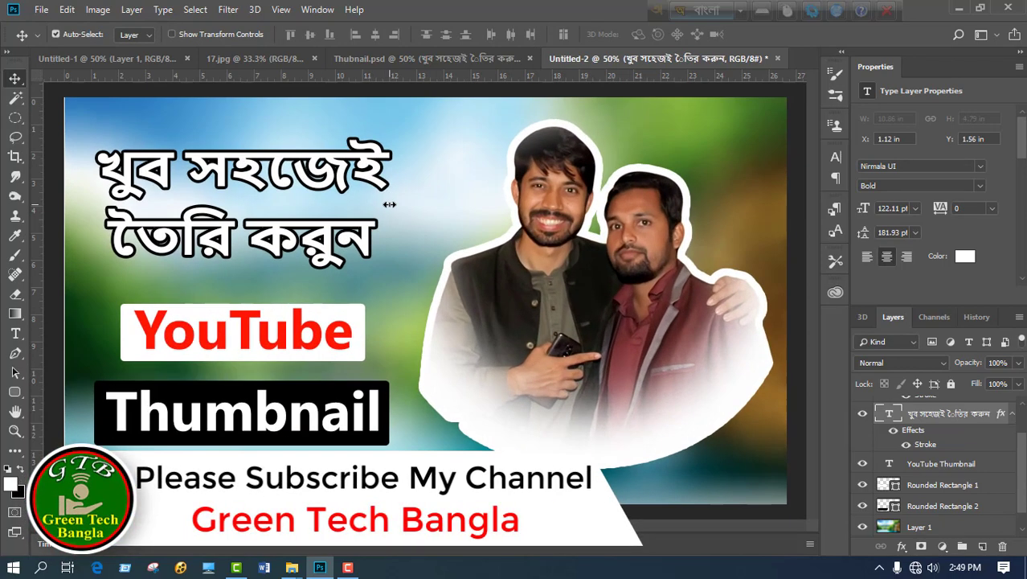